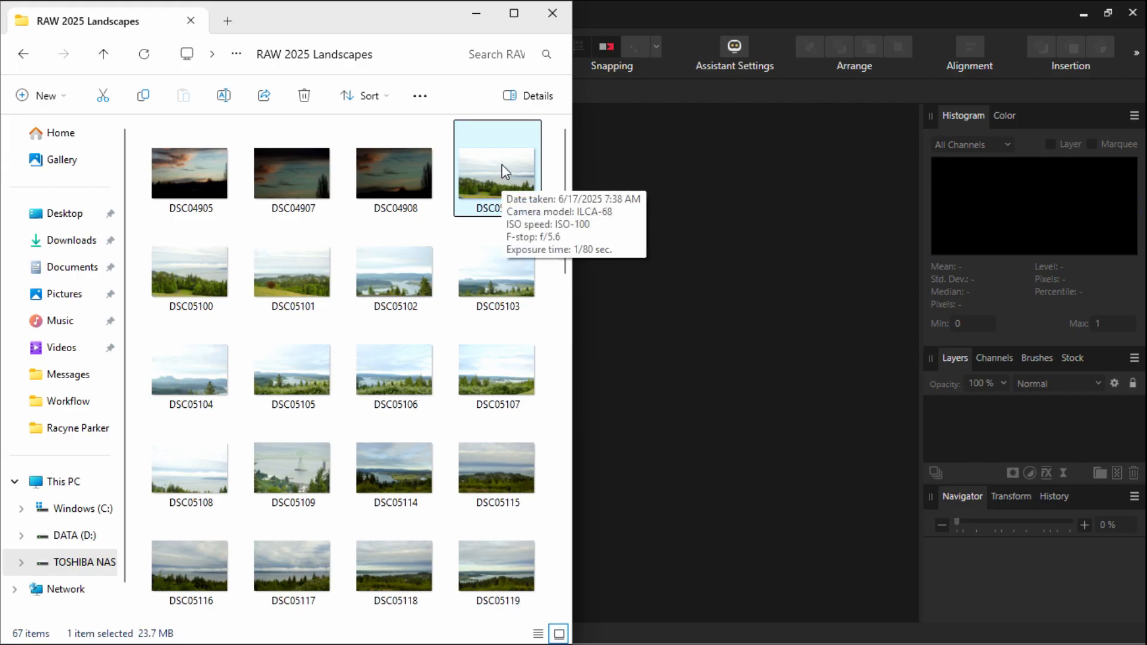
- Open the RAW photo DSC05099 from the RAW 2025 Landscapes folder in Affinity Photo
left_click_drag(502, 163, 672, 240)
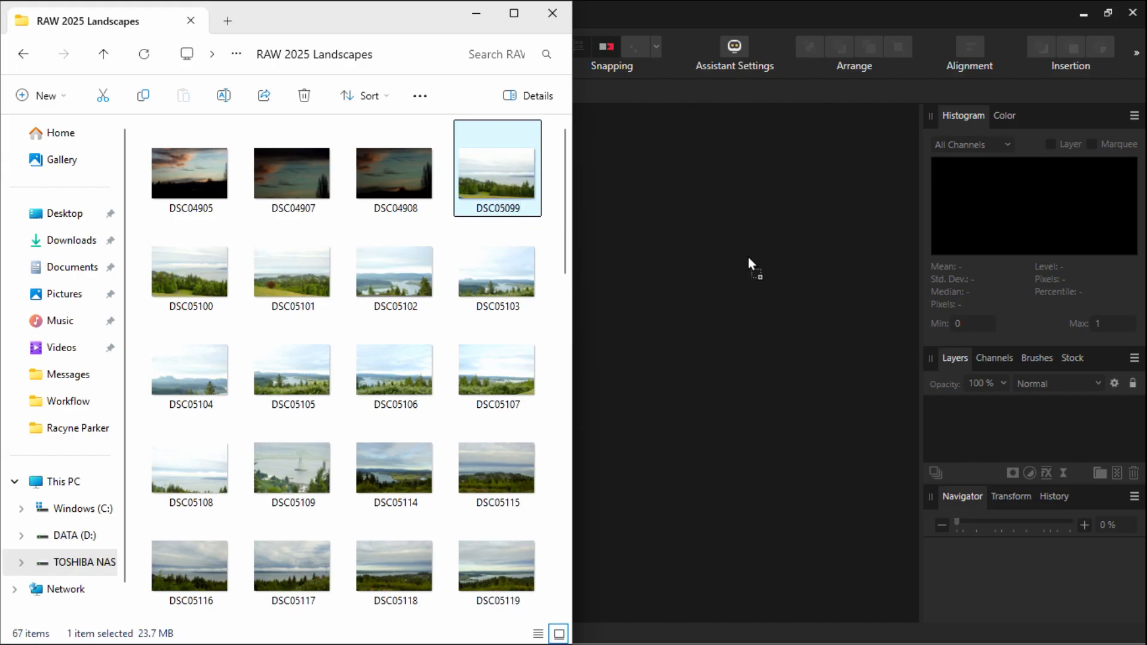
left_click_drag(749, 258, 750, 258)
left_click(711, 3)
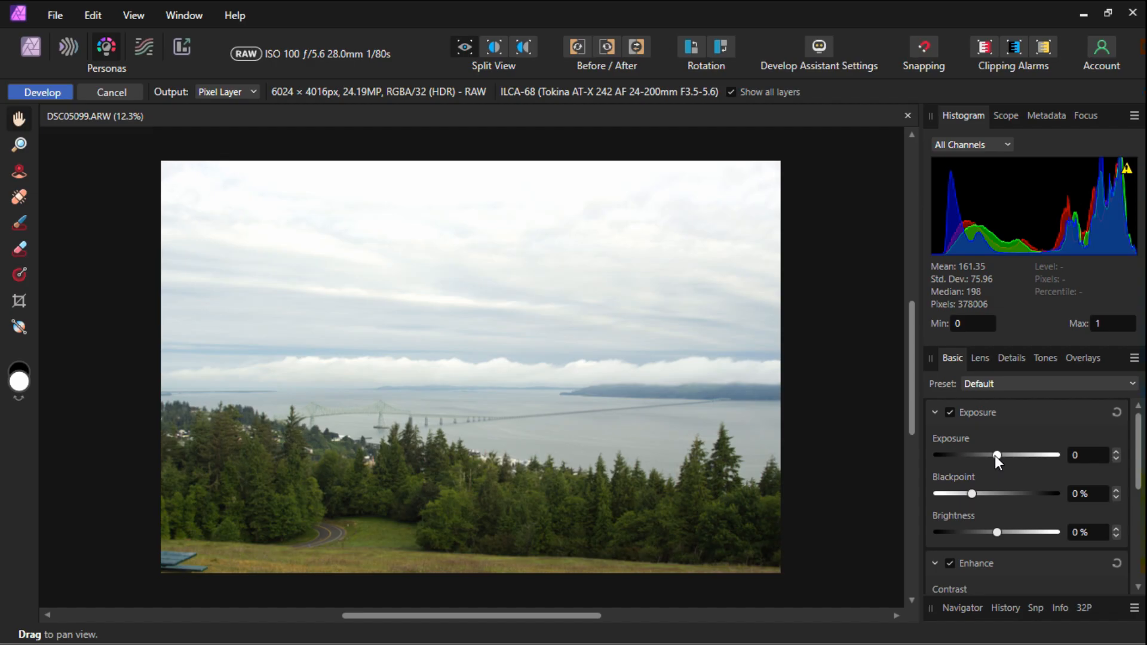
- Darken the photo by setting Exposure to -0.887 and Blackpoint to 3 %
left_click_drag(995, 455, 984, 456)
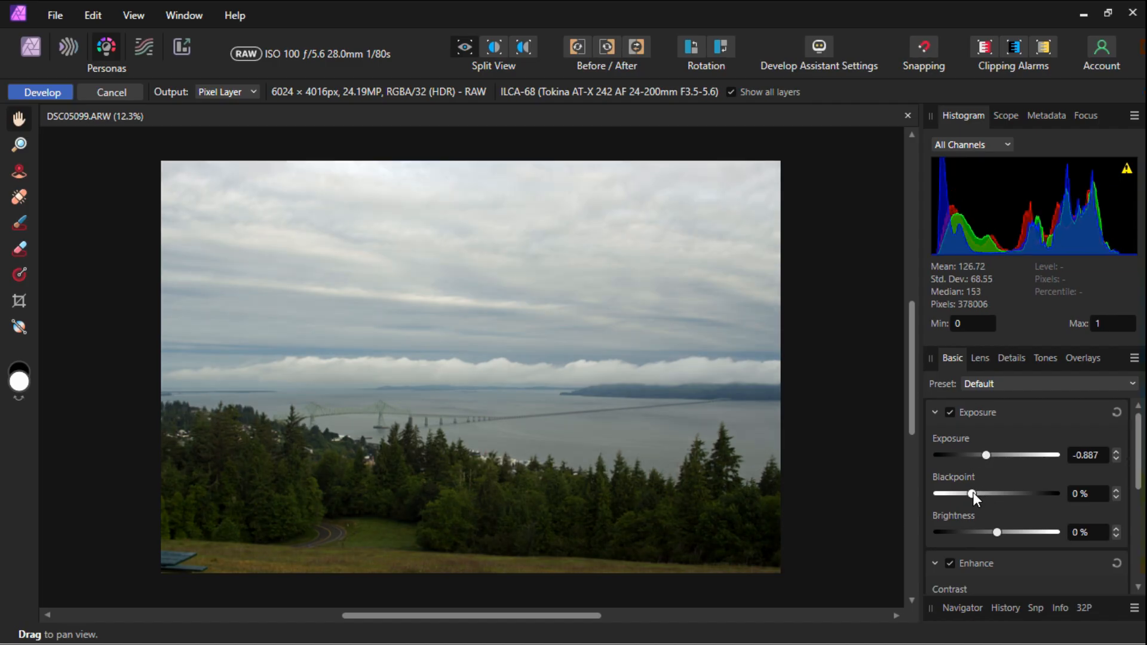
mouse_move(973, 493)
left_mouse_down()
mouse_move(994, 492)
mouse_move(953, 501)
mouse_move(981, 499)
left_mouse_up()
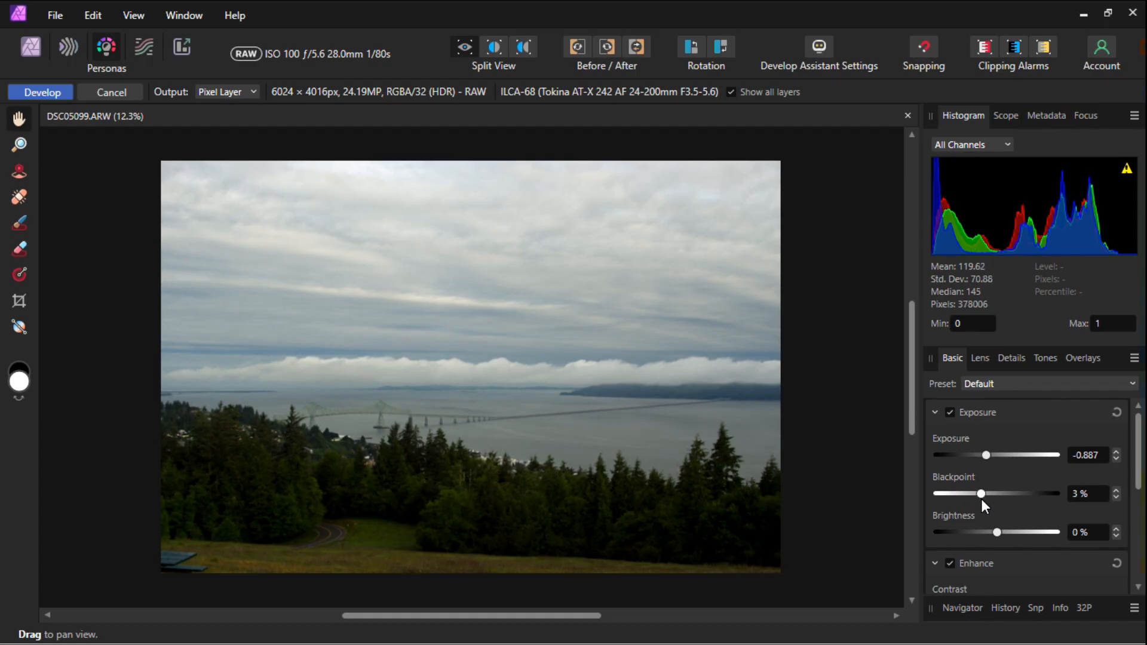
left_click(981, 499)
- Reduce Brightness to -5 %, after trying -13 % and resetting it
left_click_drag(996, 531, 967, 535)
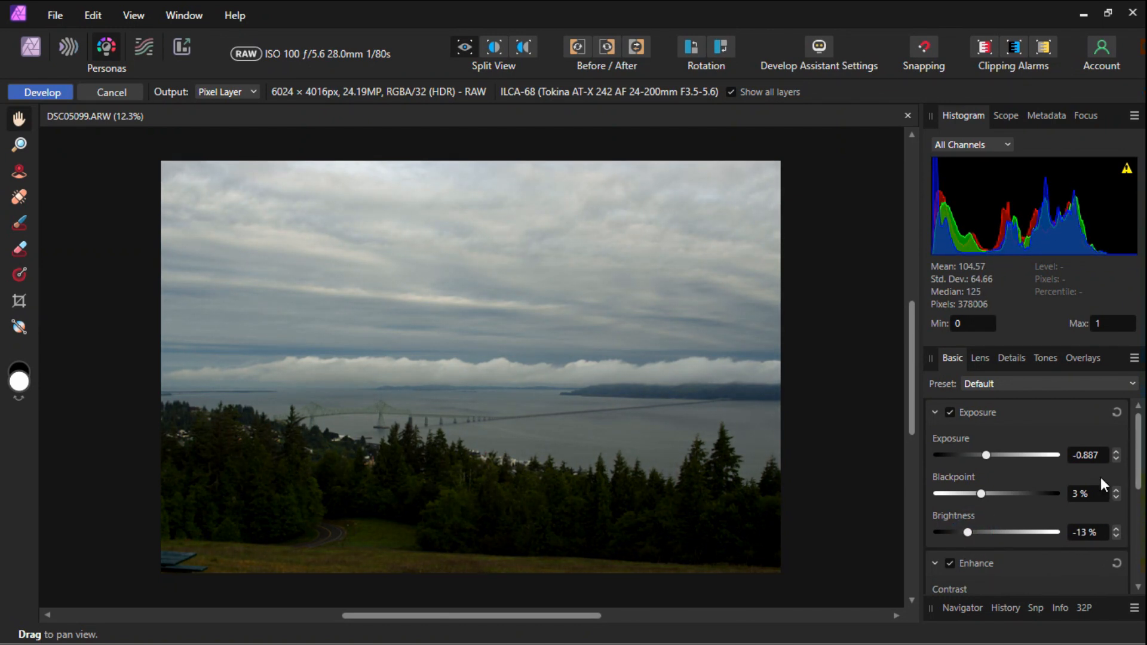
double_click(968, 532)
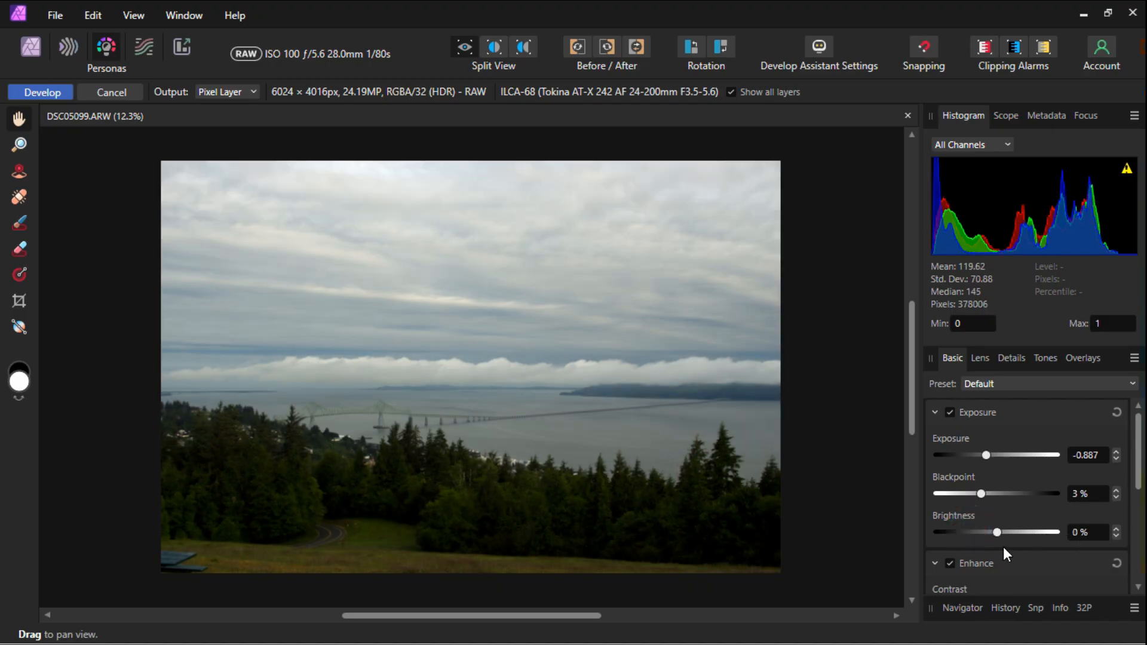
left_click_drag(997, 534, 984, 535)
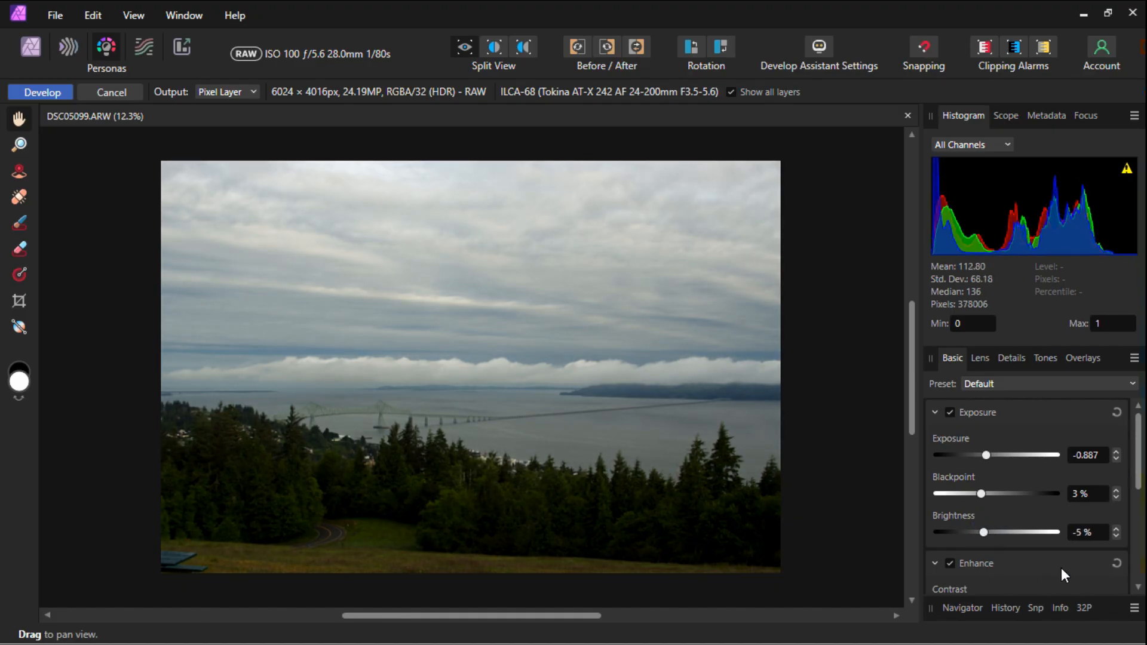
- Set the Contrast of the Enhance adjustments to 4 %
left_click_drag(1139, 480, 1139, 535)
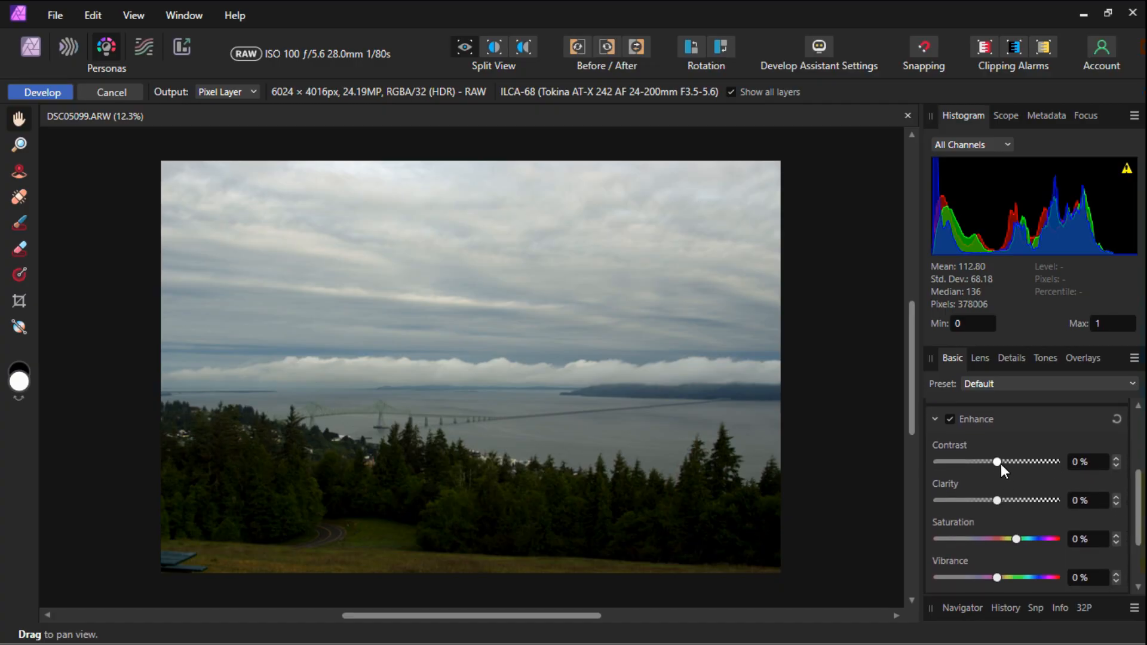
mouse_move(998, 461)
left_mouse_down()
mouse_move(1059, 461)
mouse_move(970, 474)
mouse_move(1003, 472)
left_mouse_up()
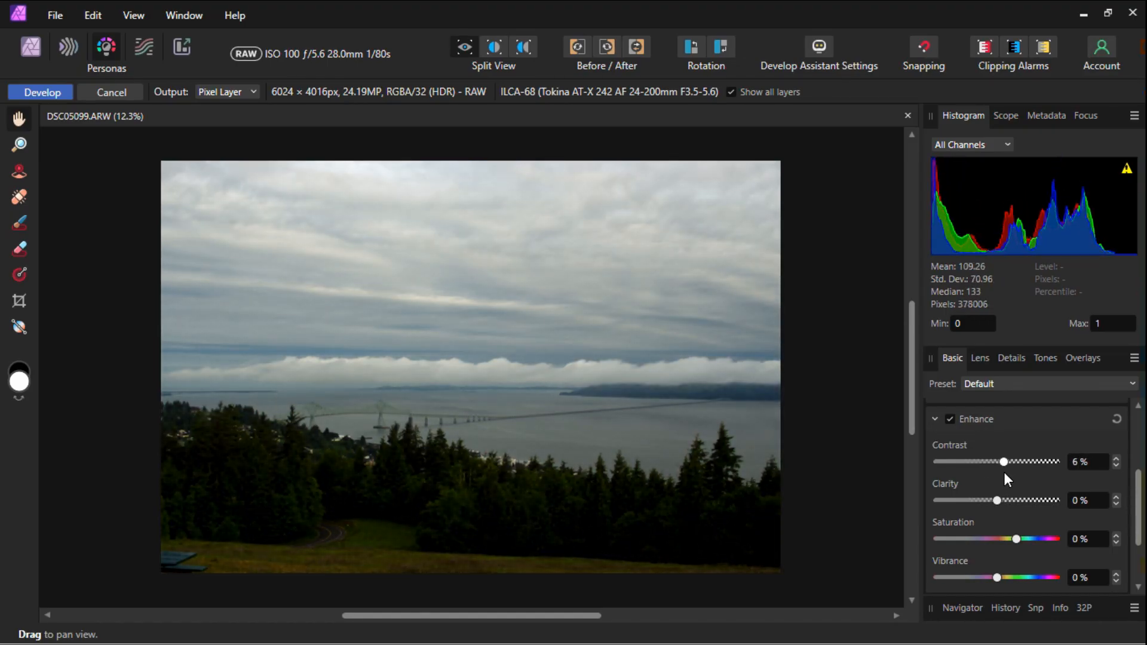
left_click_drag(1004, 472, 1002, 471)
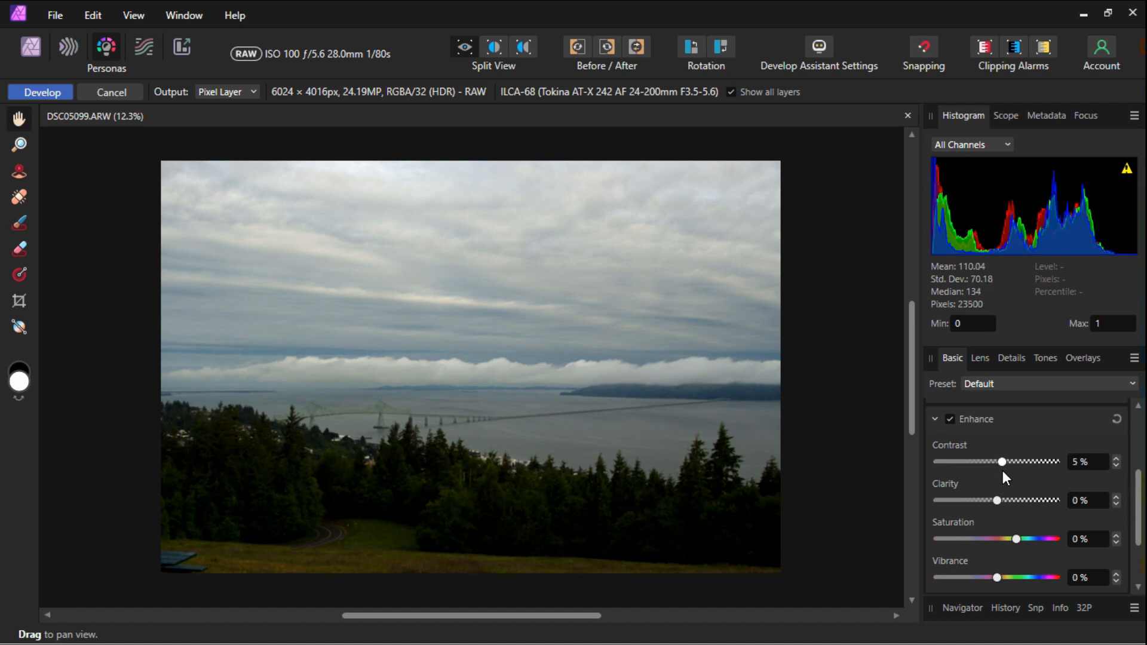
left_click(1116, 465)
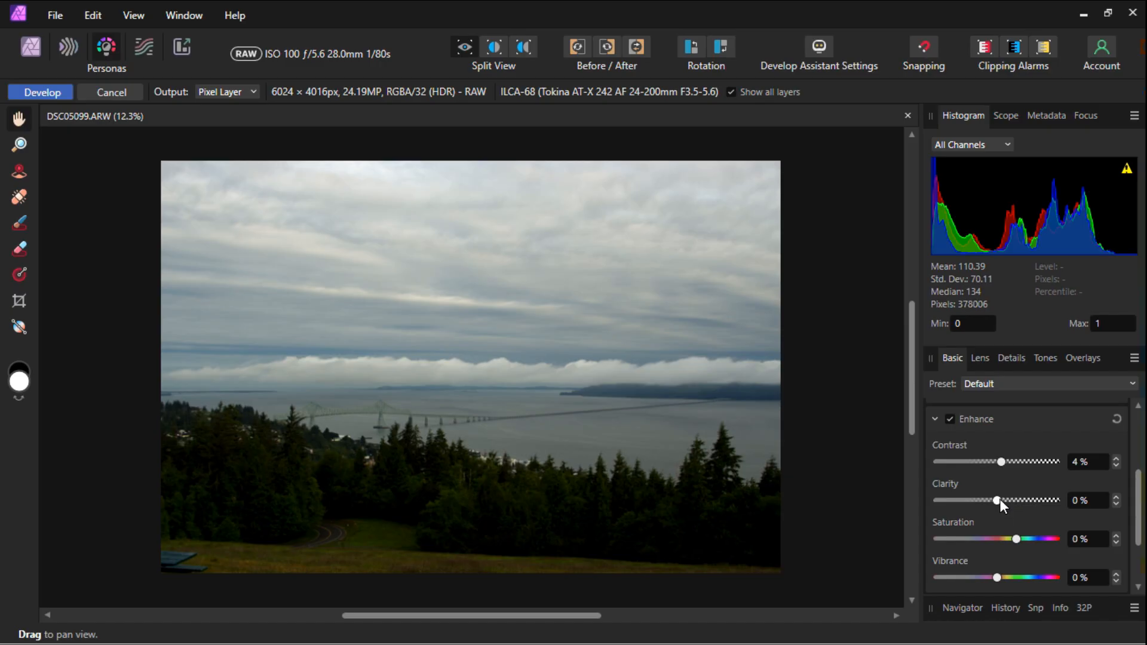
- Raise Clarity to 70 % to bring out detail in the clouds and trees
left_click_drag(1000, 501, 1030, 500)
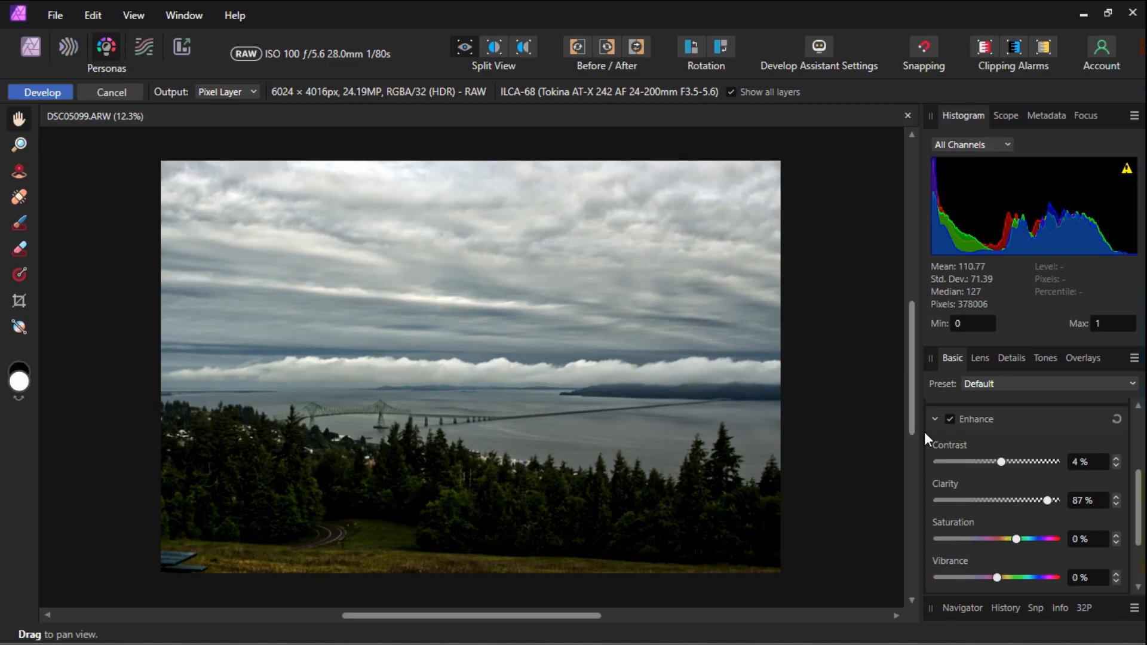
mouse_move(1047, 499)
left_mouse_down()
mouse_move(1026, 500)
mouse_move(1044, 501)
left_mouse_up()
left_click_drag(1044, 496, 1038, 498)
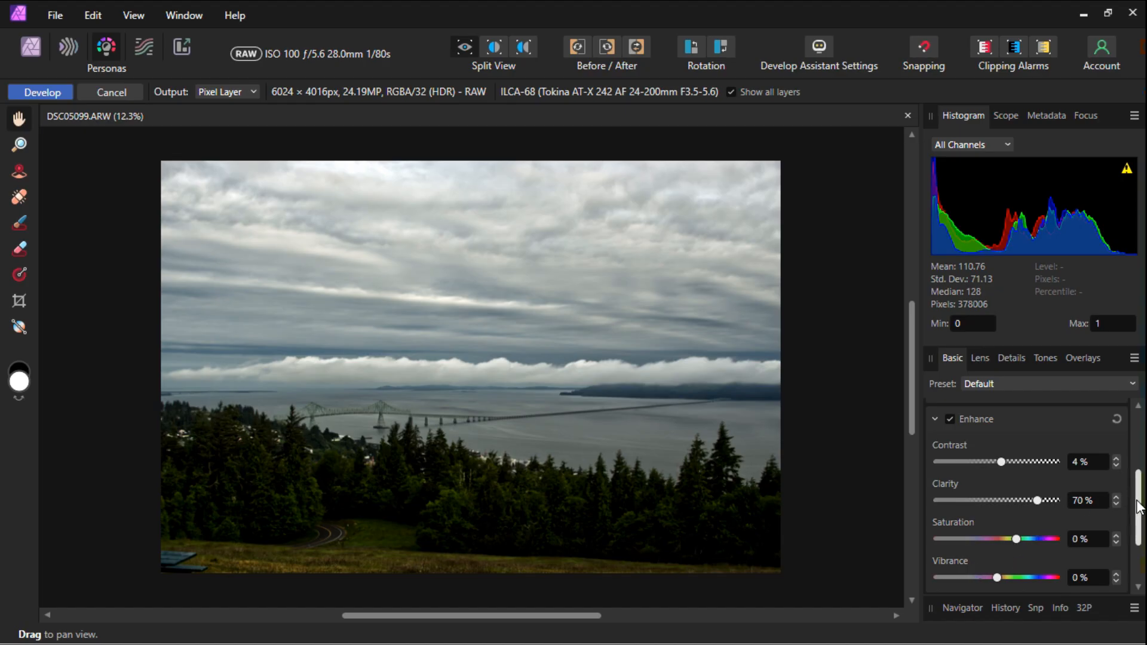
- Set Saturation to 10 % and Vibrance to 5 % in the Enhance adjustments
scroll(1133, 500, "down", 2)
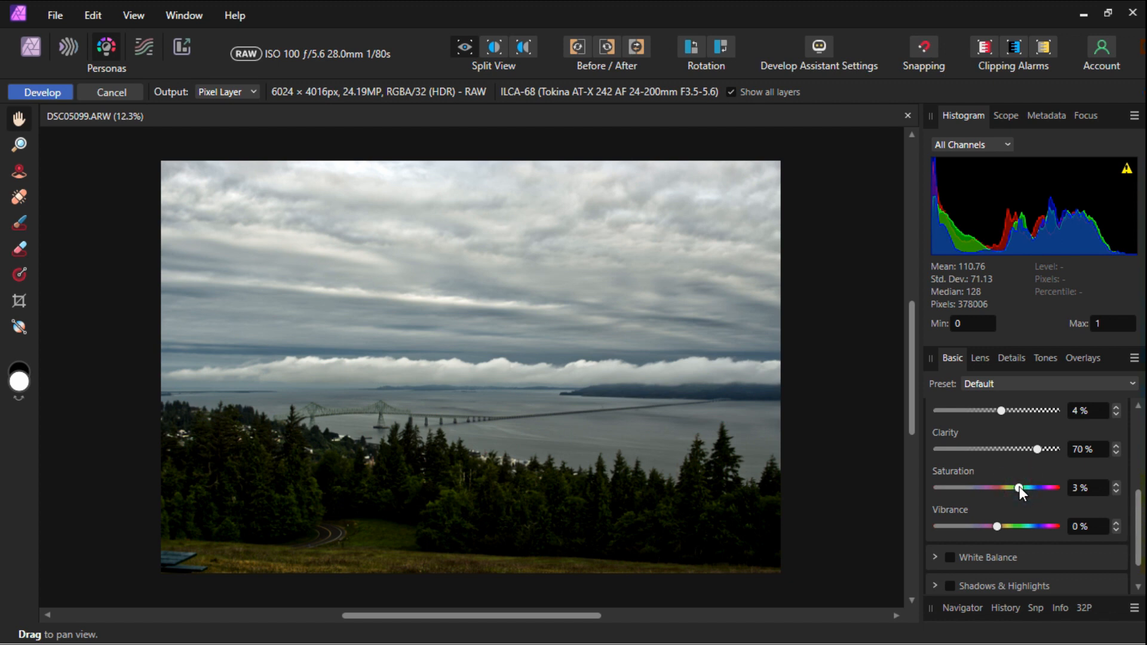
left_click_drag(1020, 486, 1070, 481)
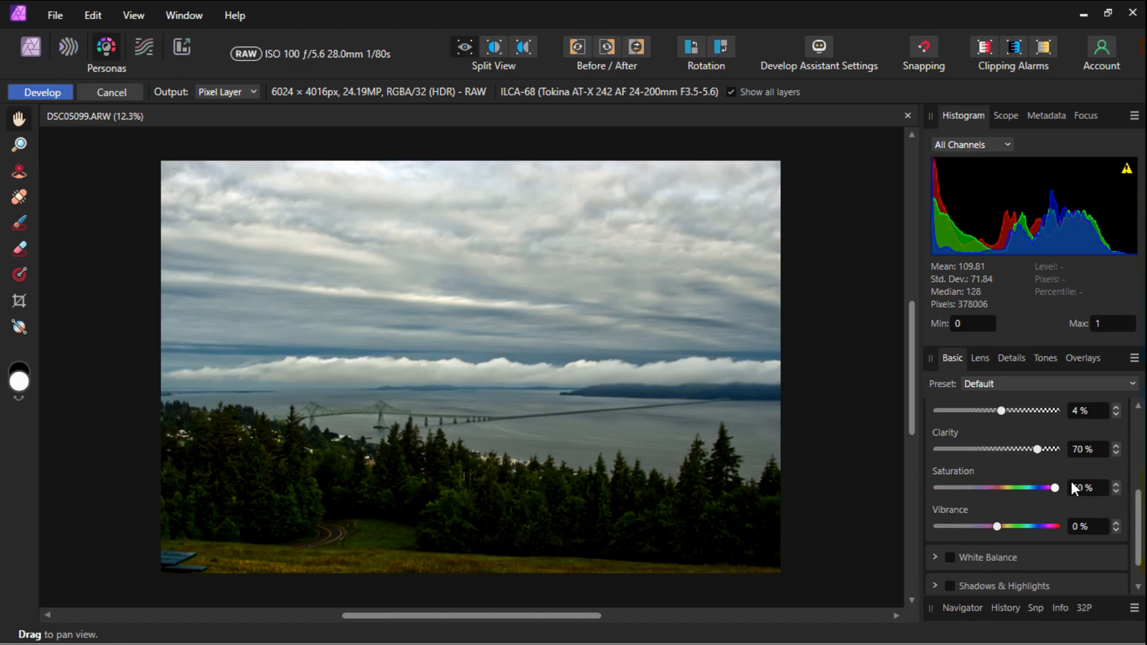
left_click_drag(1054, 489, 1024, 493)
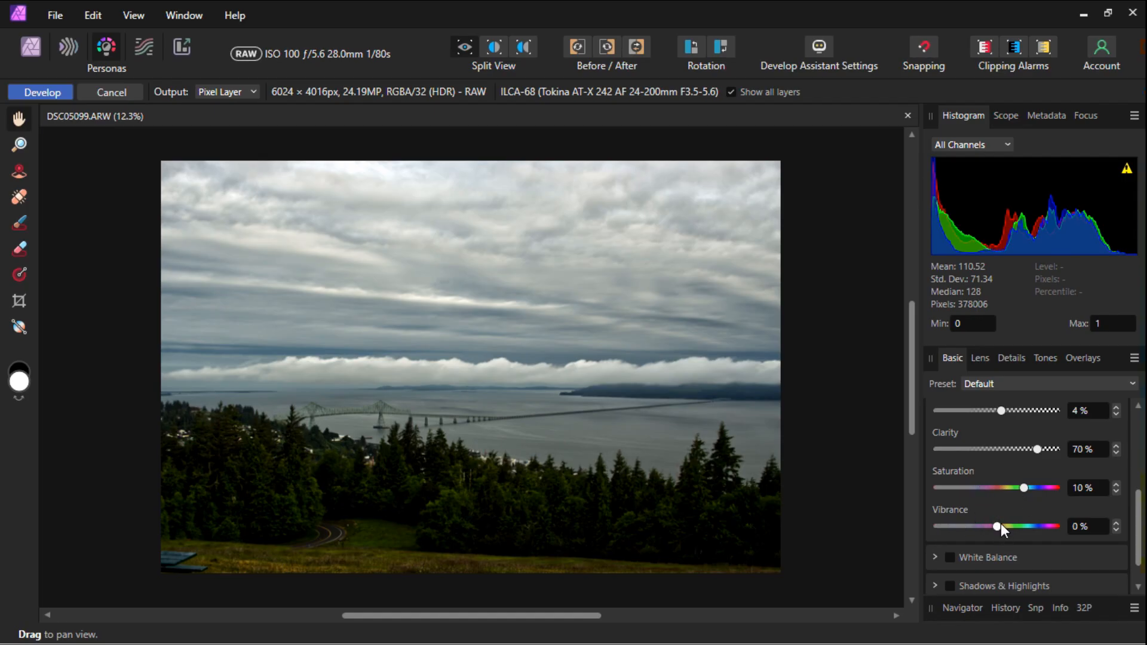
left_click_drag(999, 529, 1001, 528)
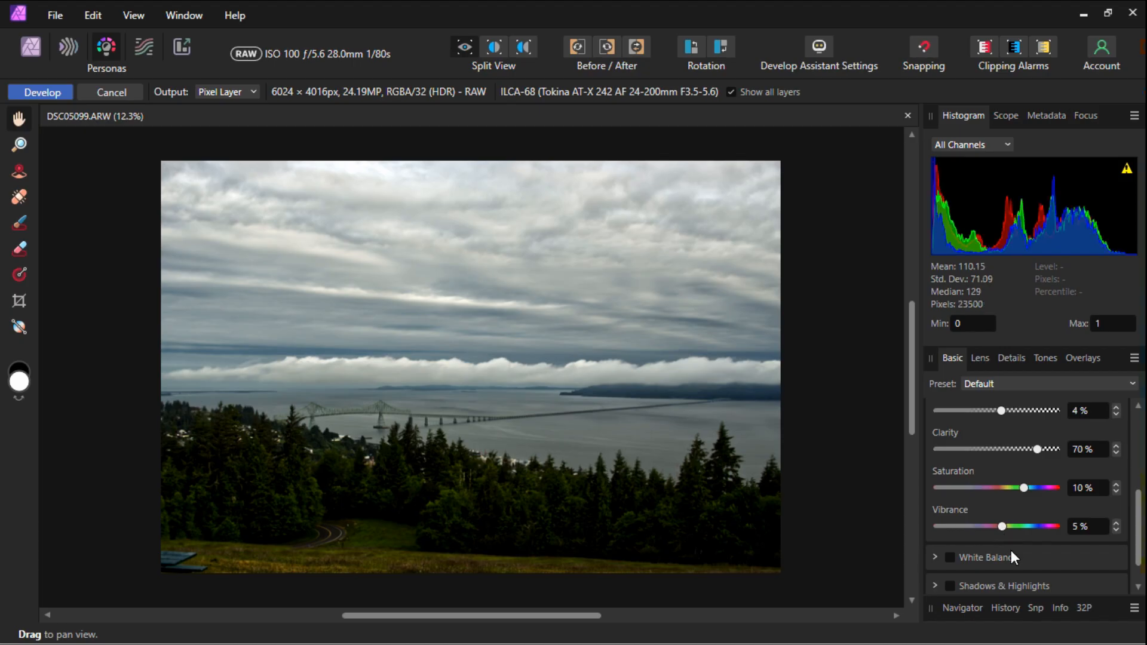
- Try Shadows at -52 % and switch the Shadows & Highlights adjustment back off, keeping Vibrance at 5 %
scroll(1138, 517, "down", 1)
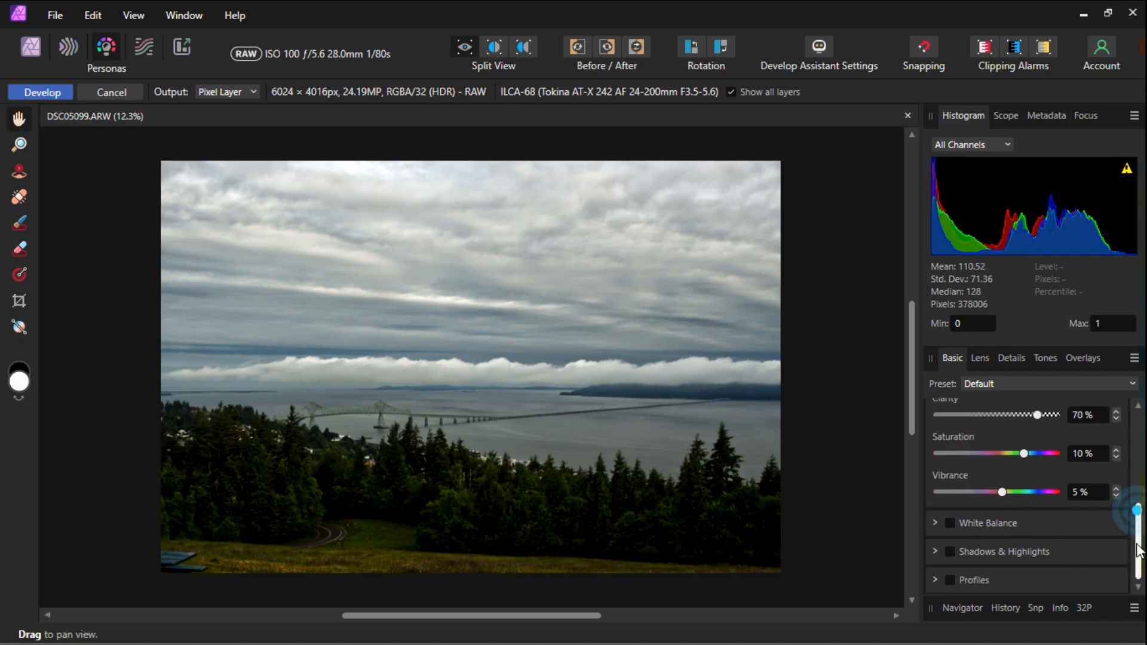
left_click(935, 550)
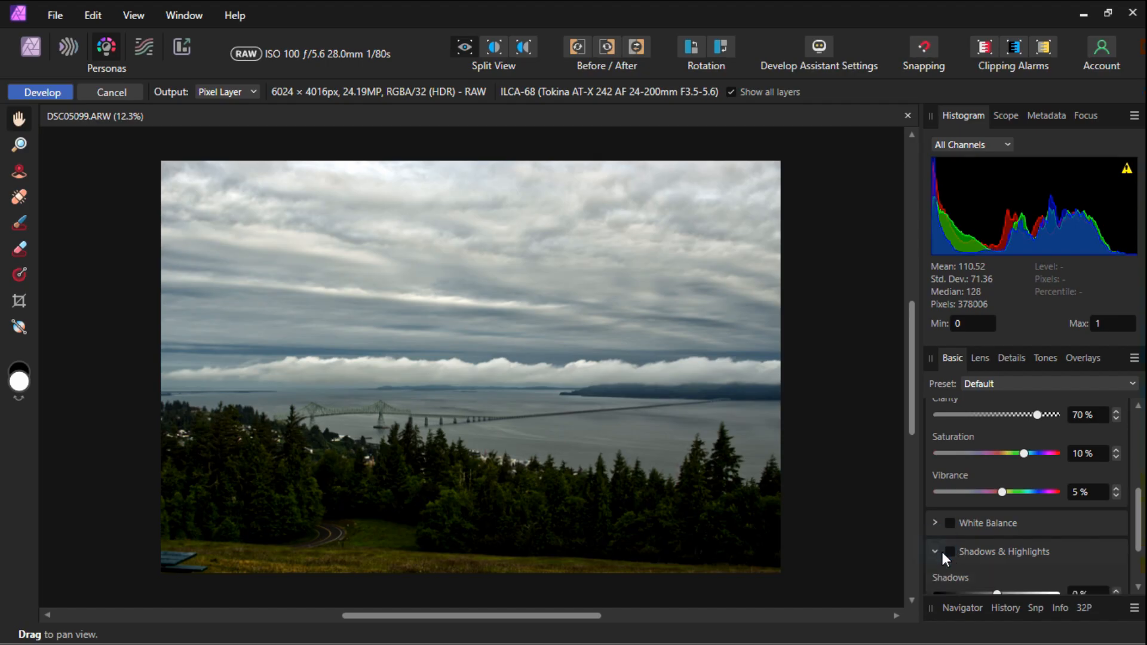
scroll(1025, 514, "down", 2)
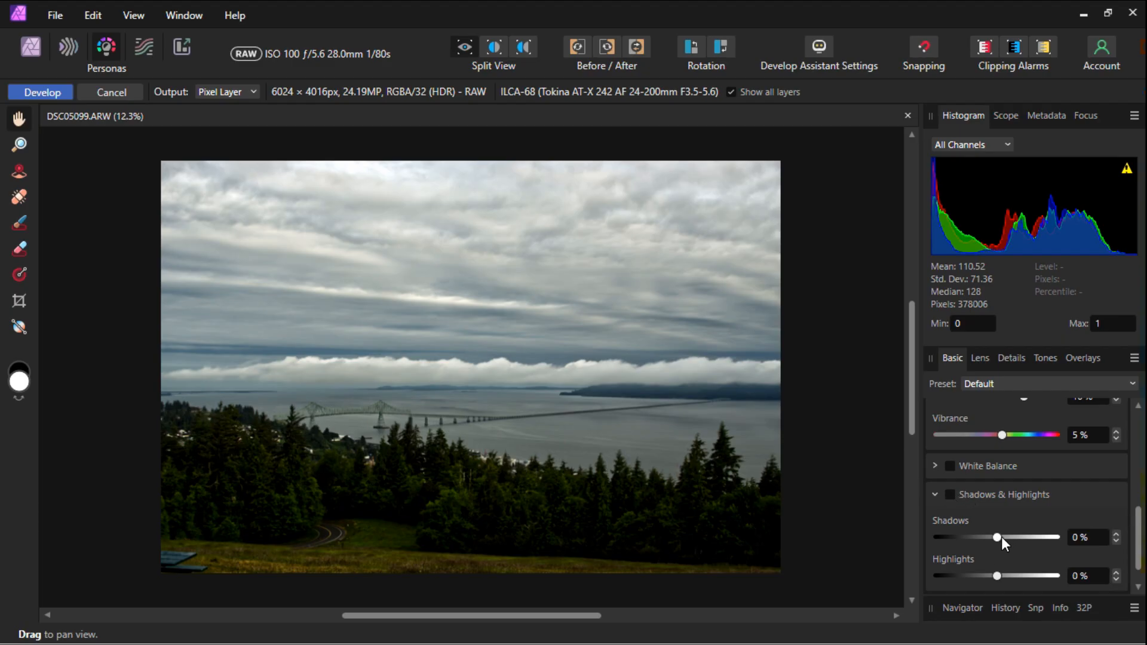
left_click_drag(998, 537, 966, 539)
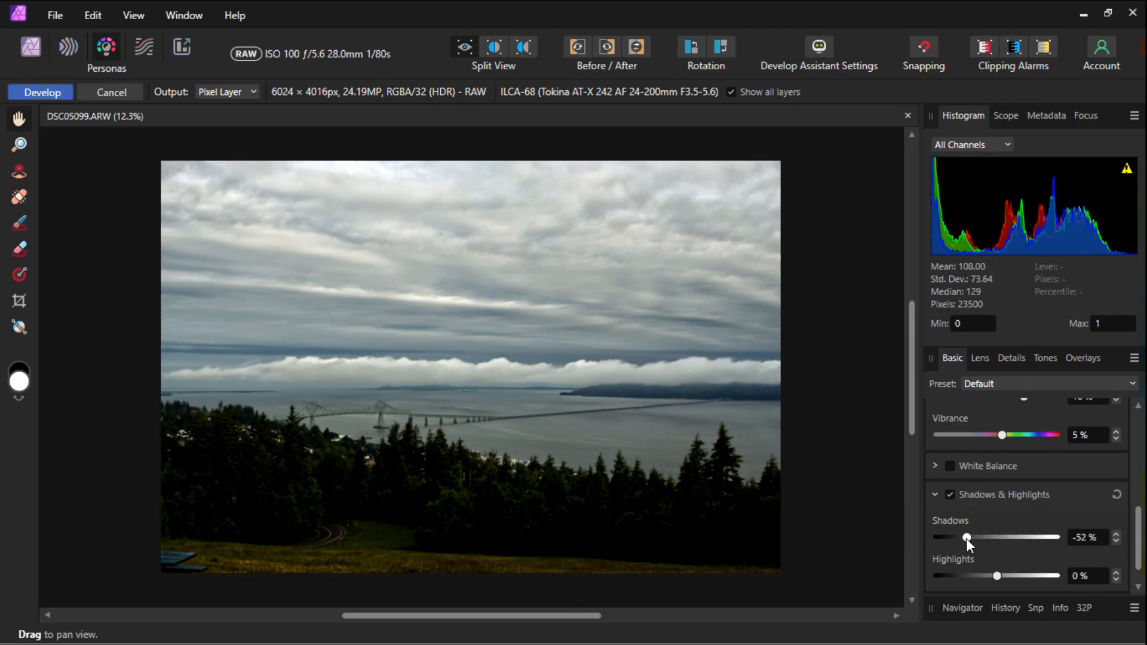
left_click(950, 495)
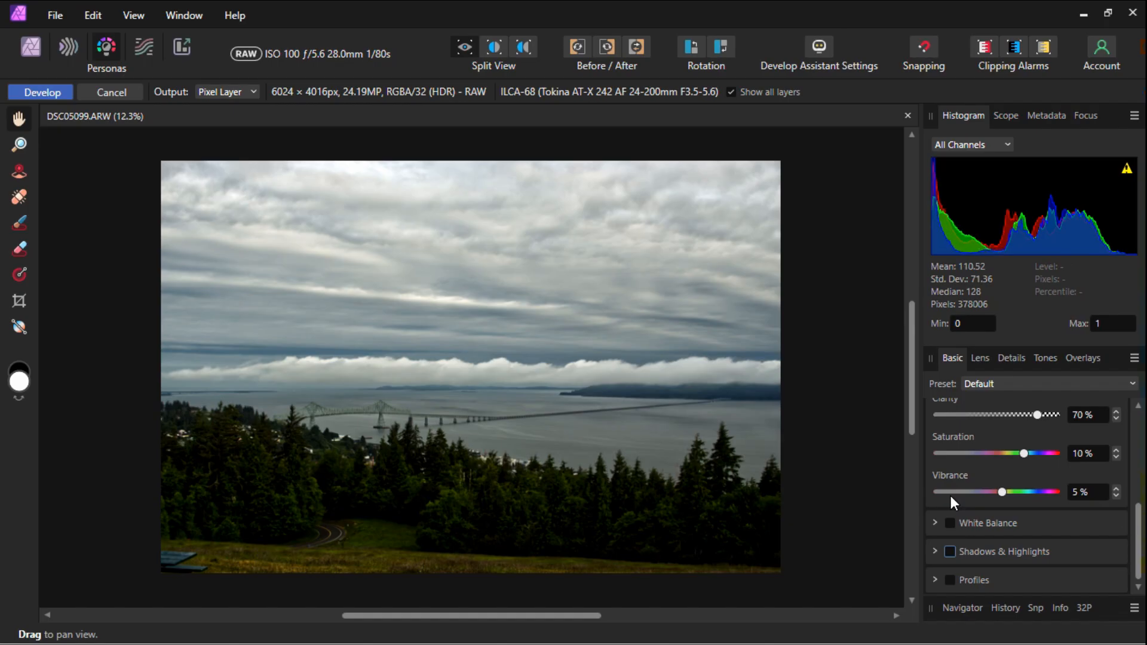
left_click(951, 495)
left_click_drag(951, 490, 1002, 492)
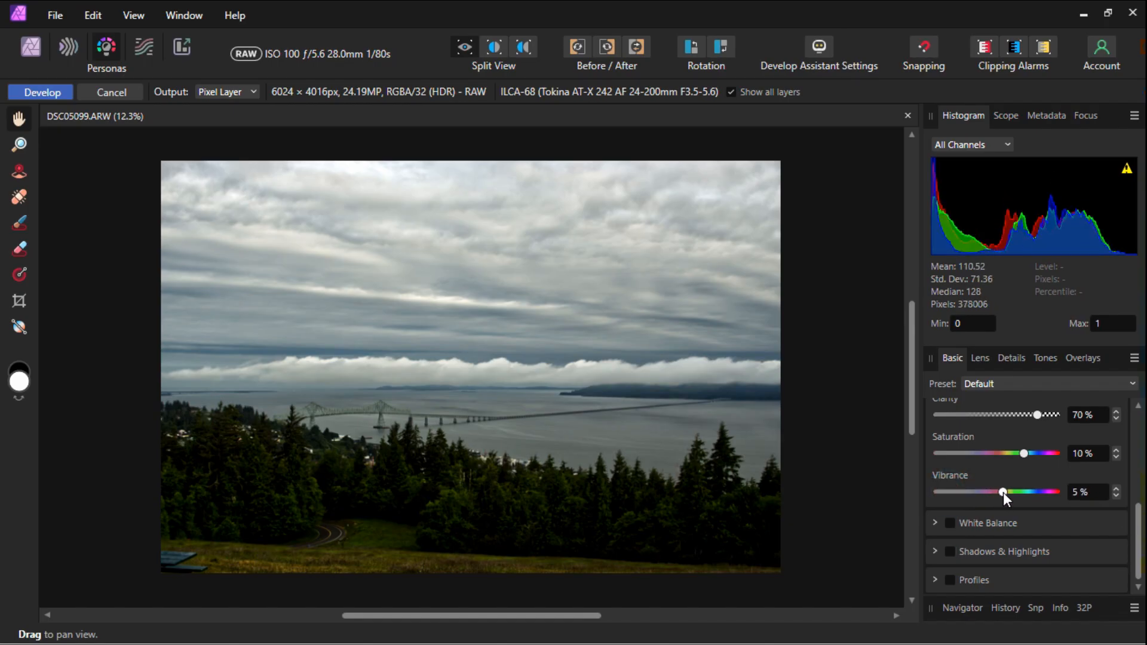
- Lift Shadows to 48 % and lower Highlights to -35 % in the Shadows & Highlights adjustments
left_click(937, 549)
left_click_drag(1138, 529, 1142, 558)
left_click_drag(966, 510, 1010, 509)
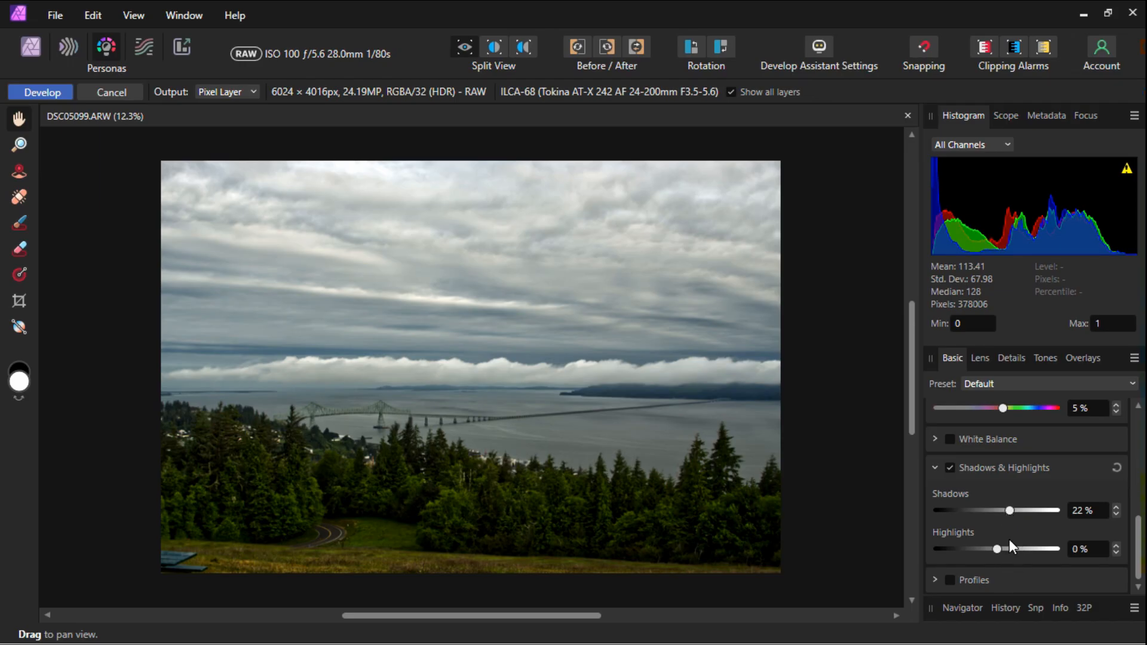
mouse_move(1000, 549)
left_mouse_down()
mouse_move(1043, 546)
mouse_move(947, 547)
mouse_move(1023, 546)
mouse_move(970, 545)
mouse_move(979, 544)
left_mouse_up()
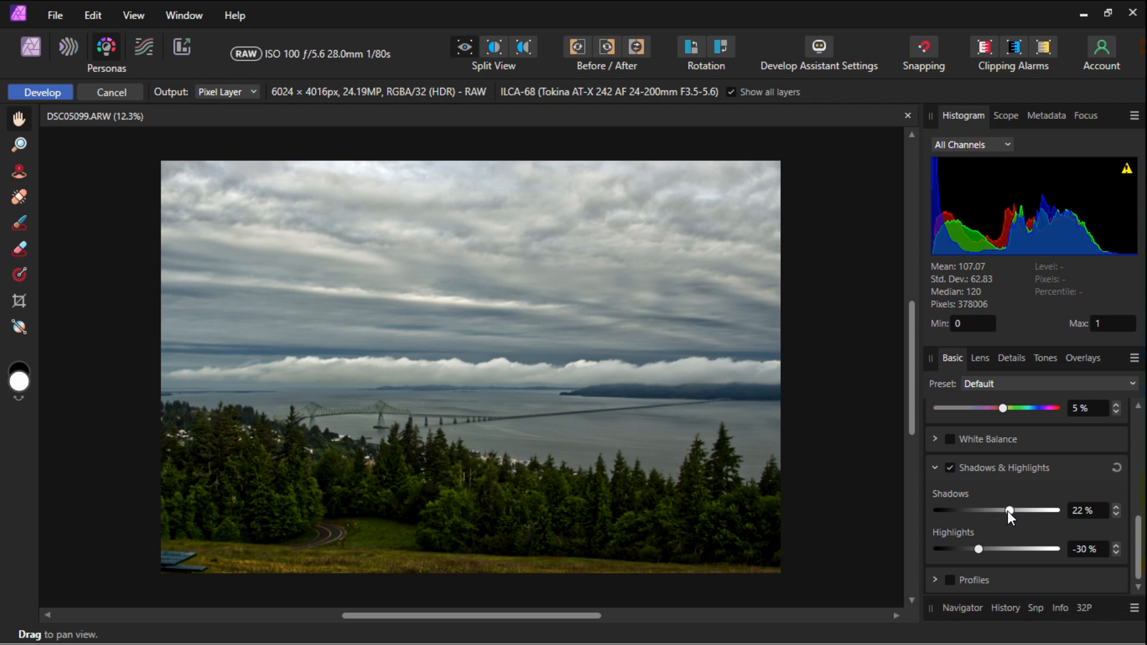
left_click_drag(1007, 510, 1027, 507)
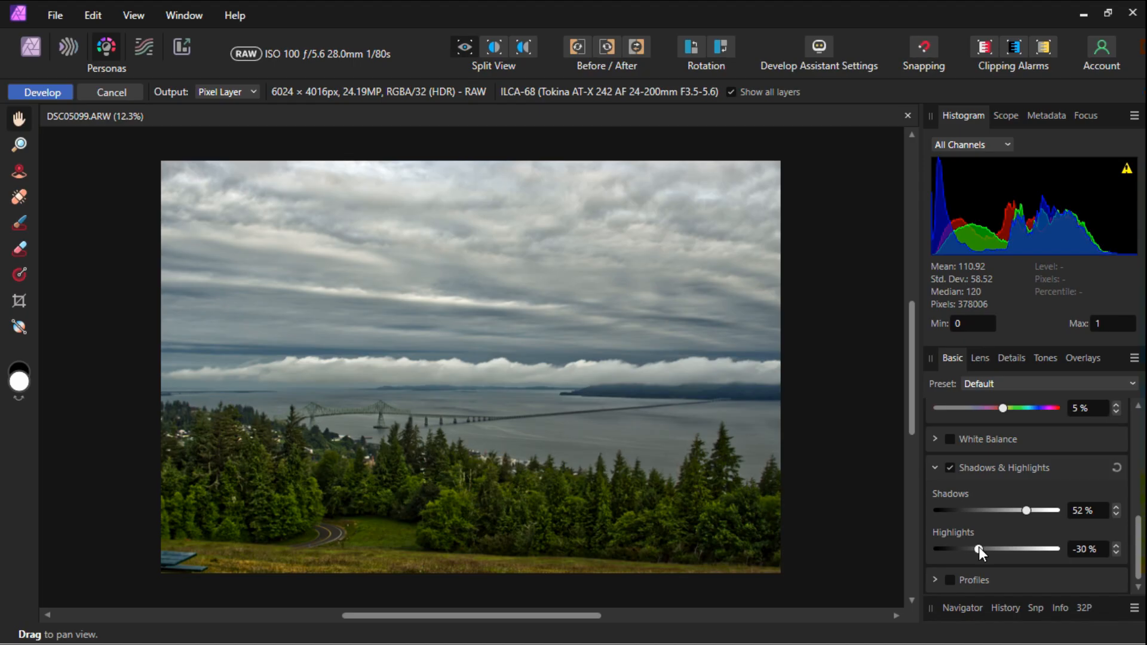
left_click_drag(979, 550, 981, 549)
left_click_drag(982, 549, 976, 551)
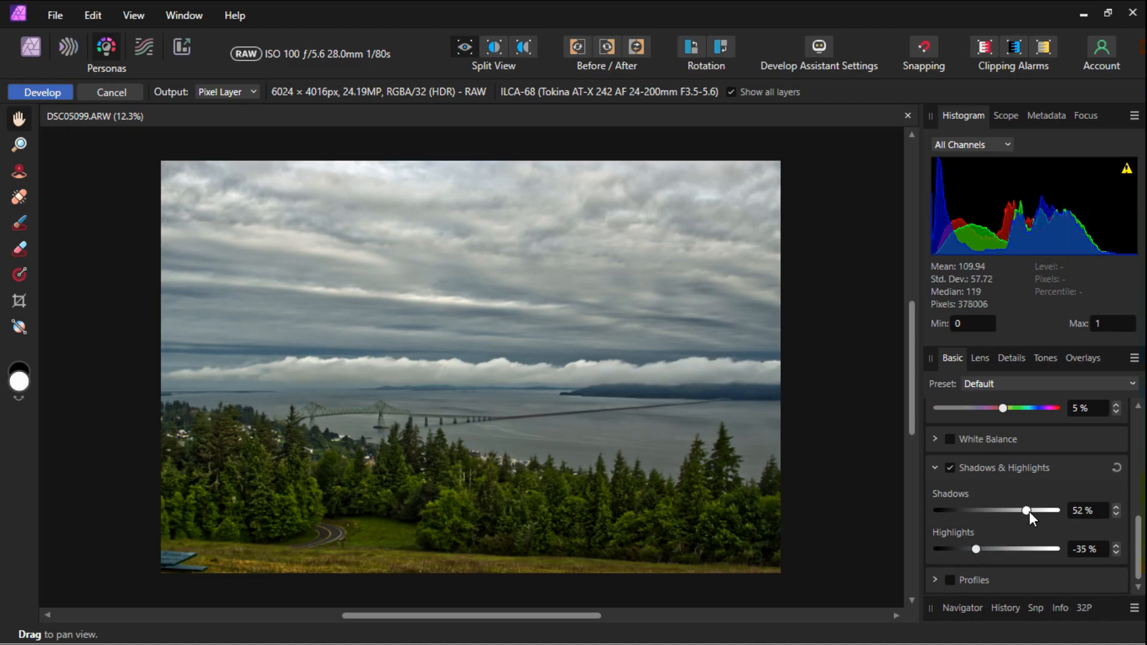
left_click_drag(1028, 511, 1027, 511)
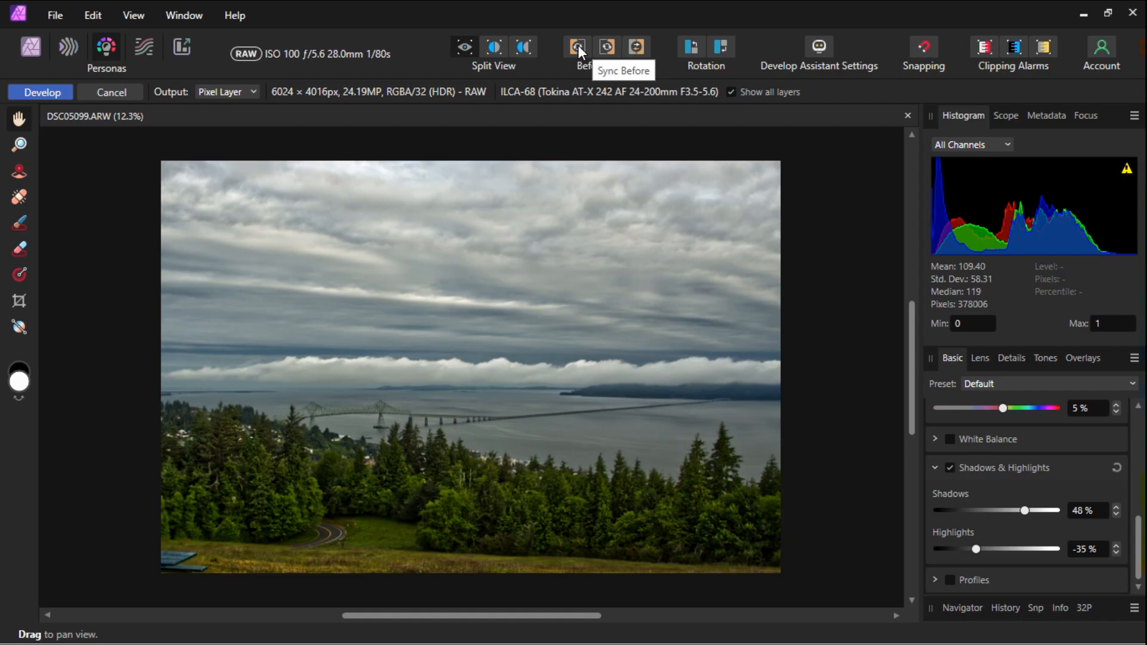
- Swap repeatedly between the before and after versions to compare the edited photo with the original
left_click(637, 46)
left_click(637, 45)
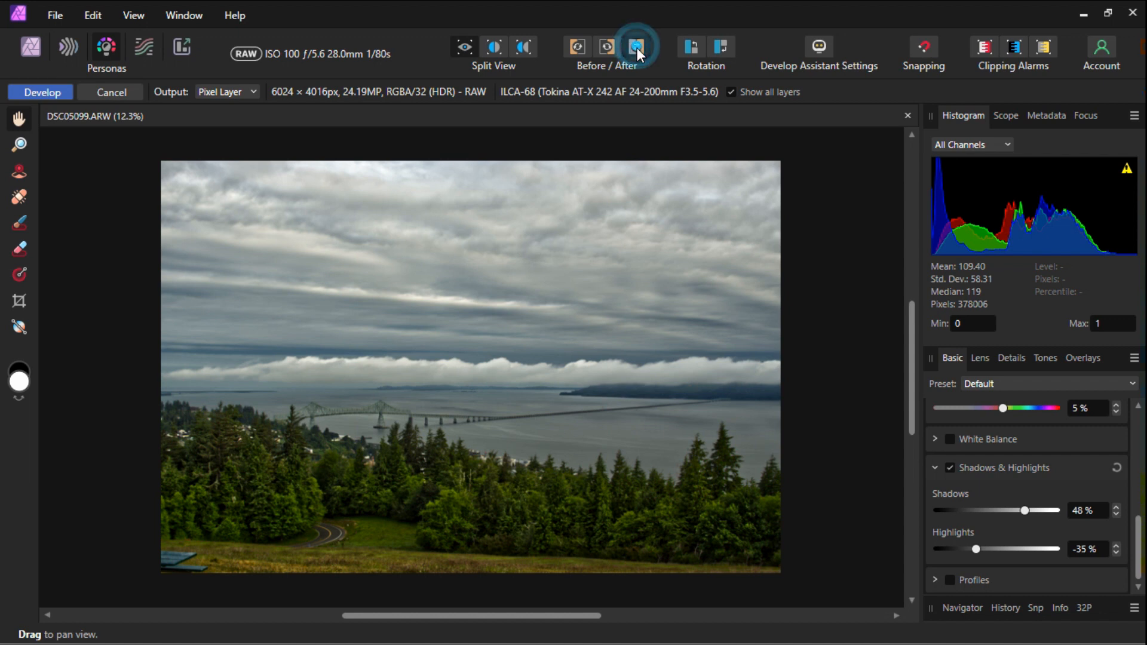
left_click(637, 47)
left_click(637, 48)
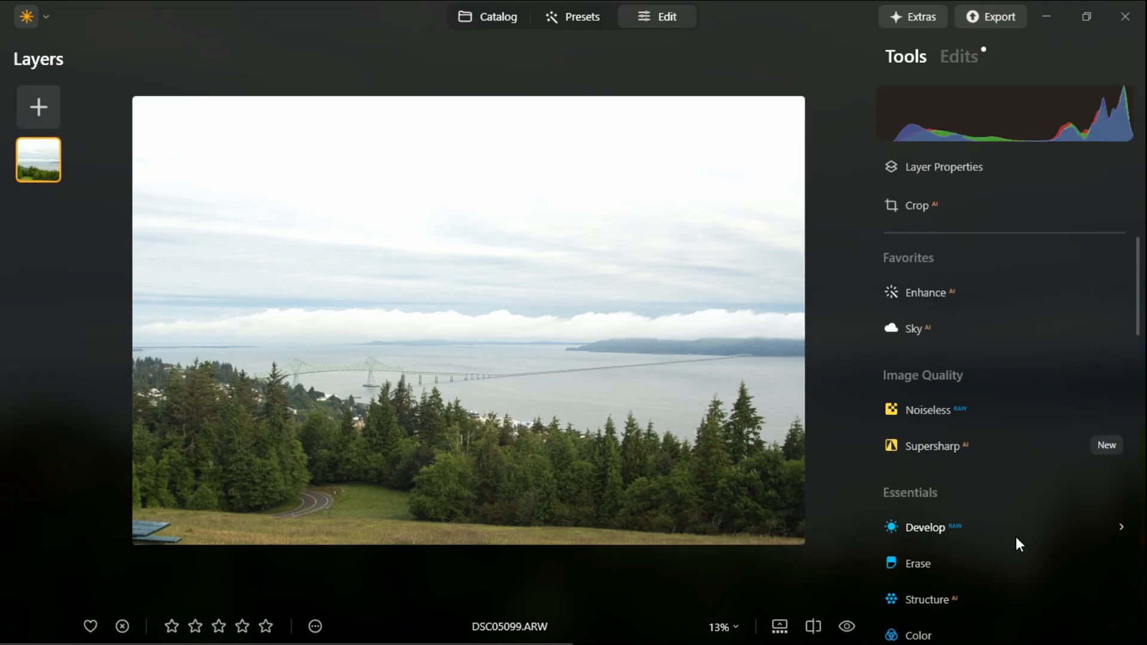
- Switch to Luminar Neo and set Exposure to -1.28 in the Develop RAW tool for DSC05099.ARW
scroll(1010, 438, "down", 3)
scroll(1011, 439, "down", 1)
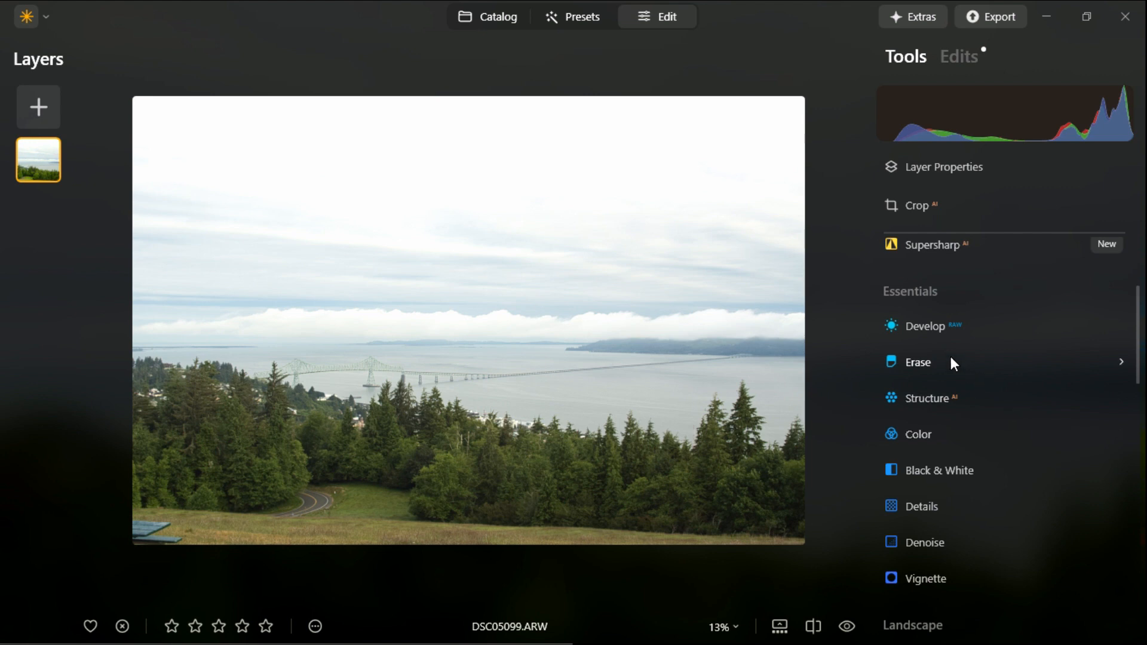
left_click(916, 327)
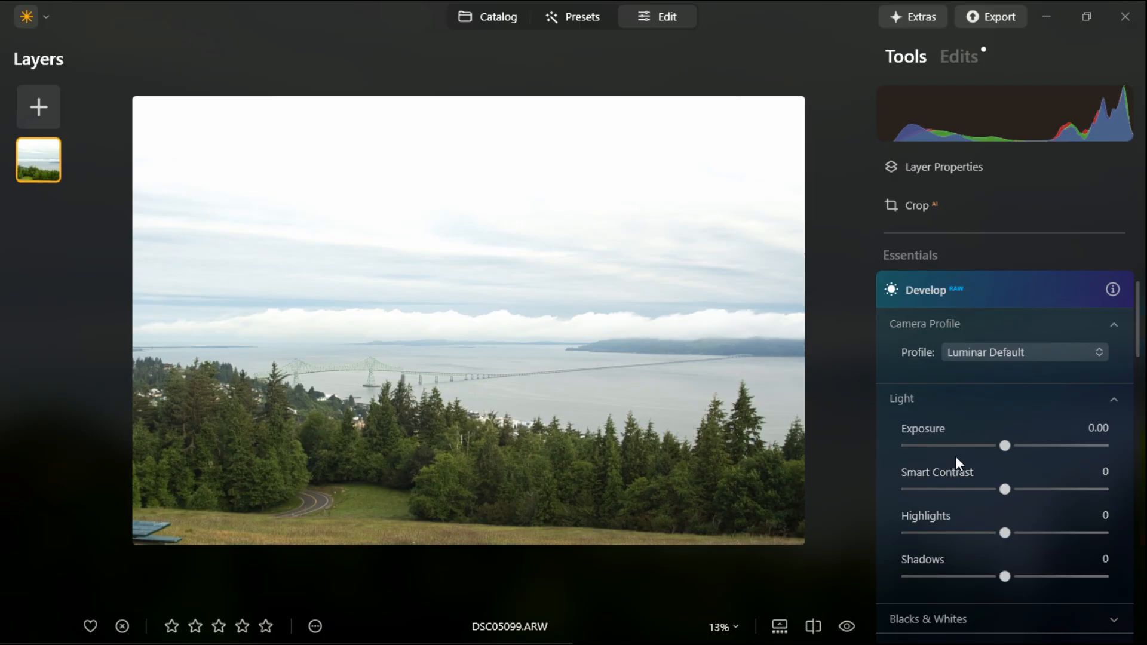
left_click_drag(1004, 445, 980, 447)
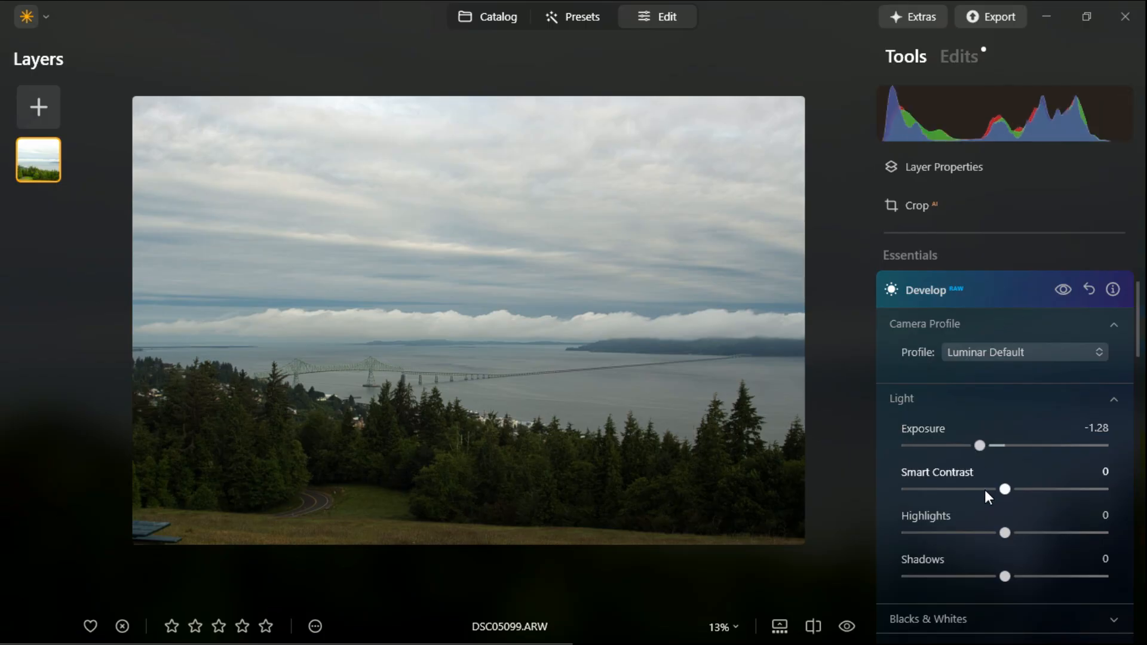
- Set Smart Contrast to 8 and lower Highlights to -70 in the Develop RAW light settings
left_click_drag(1008, 488, 956, 537)
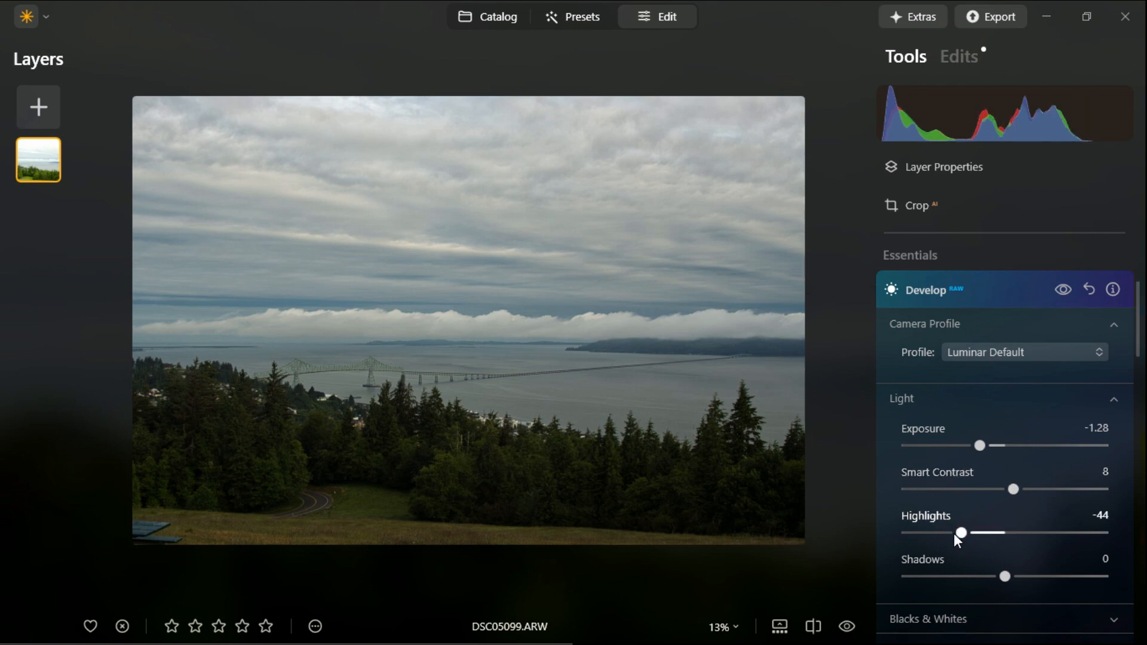
mouse_move(955, 533)
left_mouse_down()
mouse_move(921, 536)
mouse_move(936, 535)
left_mouse_up()
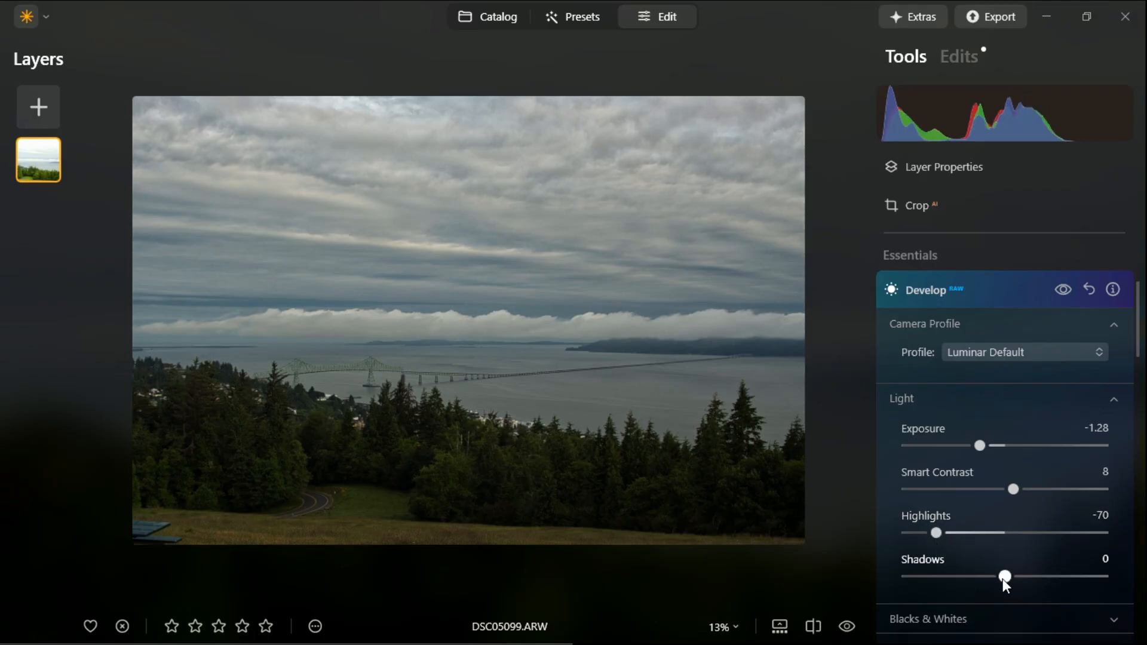
- Raise Shadows to 35 in the Develop RAW light settings, and set Whites to 42 and Blacks to -38
left_click_drag(1002, 578, 1039, 577)
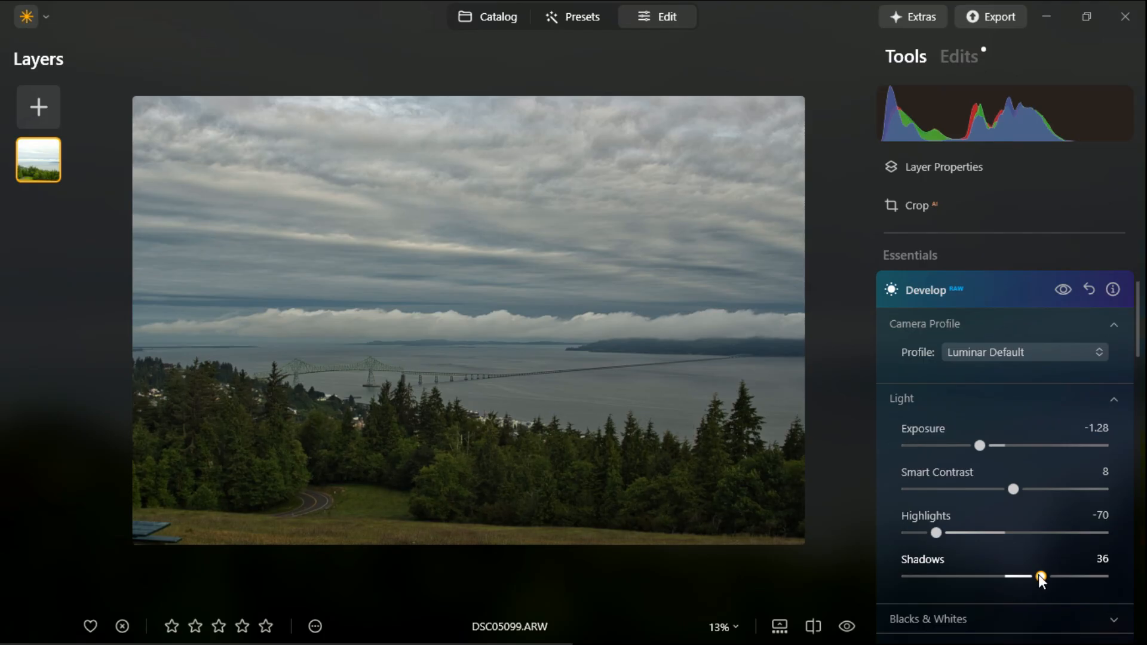
left_click_drag(1038, 575, 1037, 576)
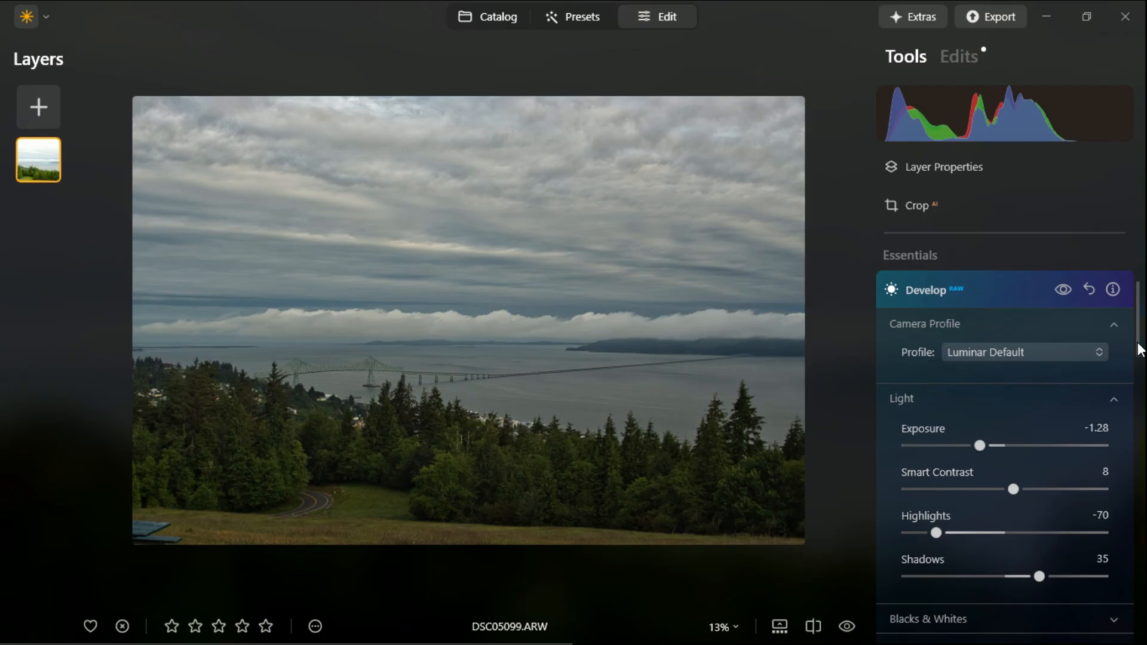
left_click_drag(1138, 349, 1141, 398)
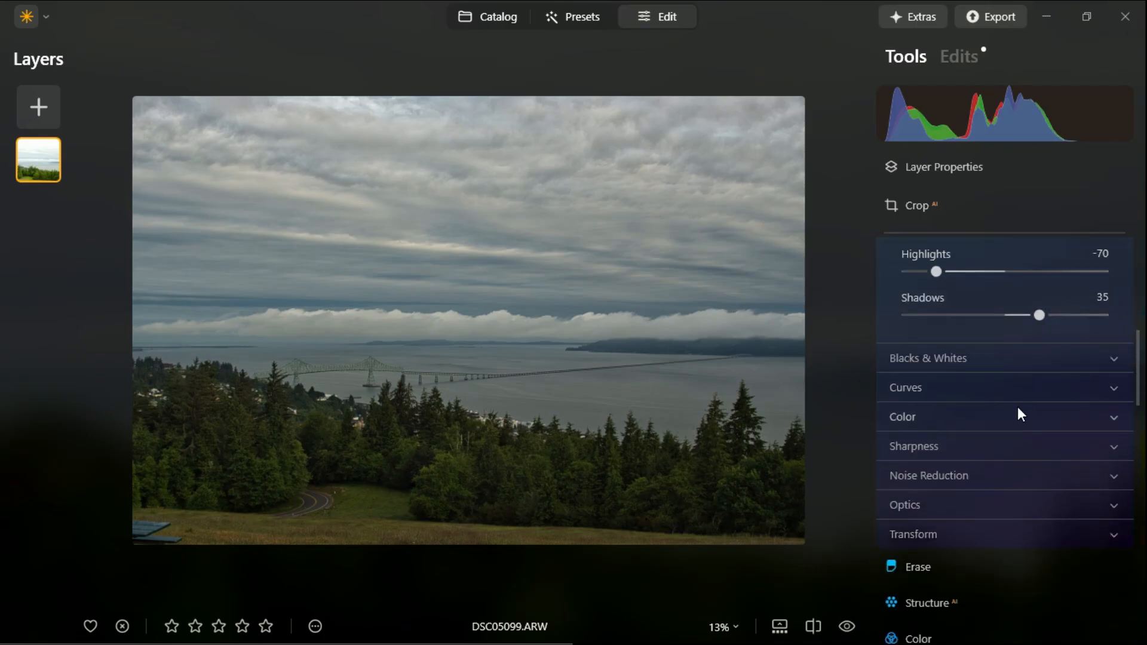
left_click(1112, 358)
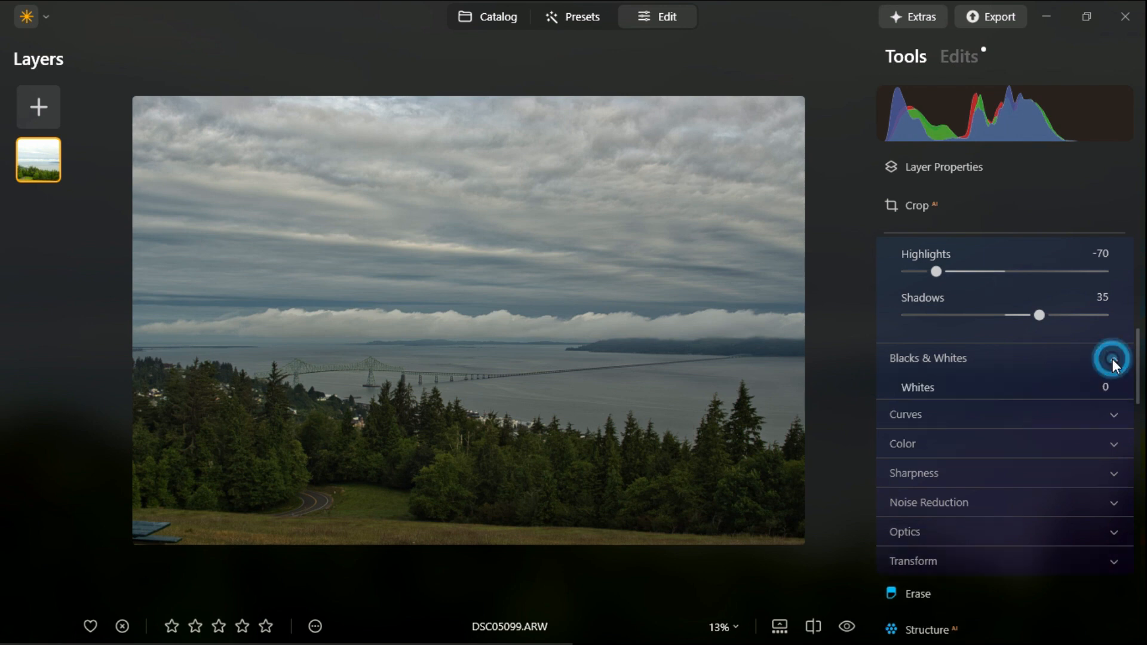
left_click_drag(1007, 405, 1049, 403)
left_click_drag(1004, 452, 968, 455)
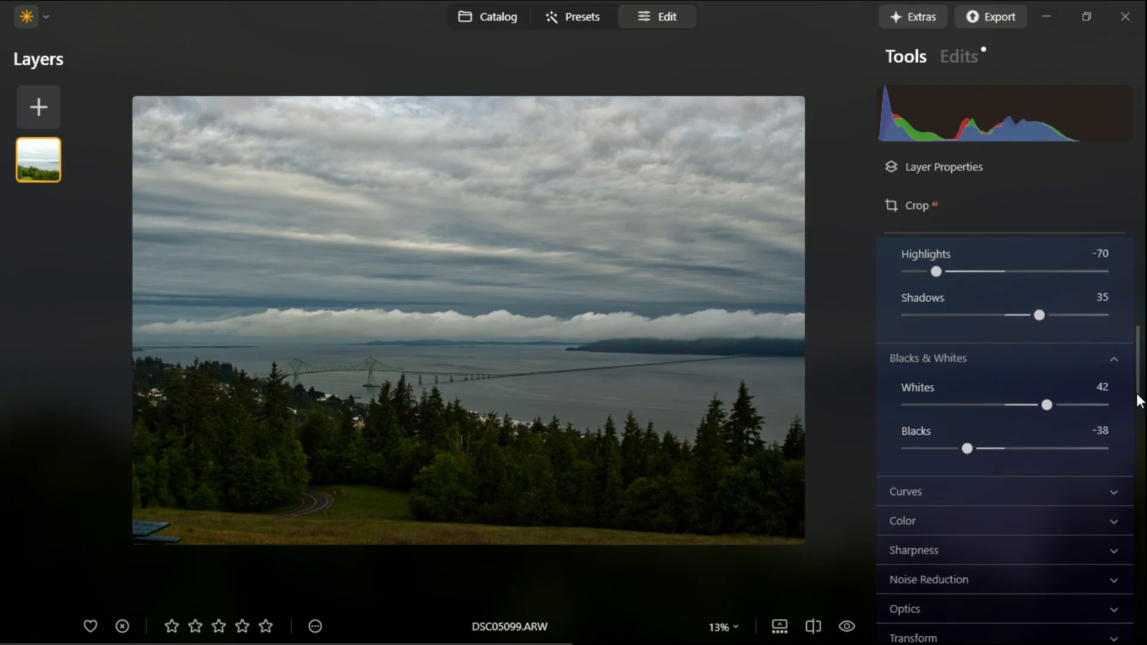
- Set Saturation to 6 and Vibrance to 3 in the Develop RAW color settings
left_click_drag(1136, 392, 1138, 428)
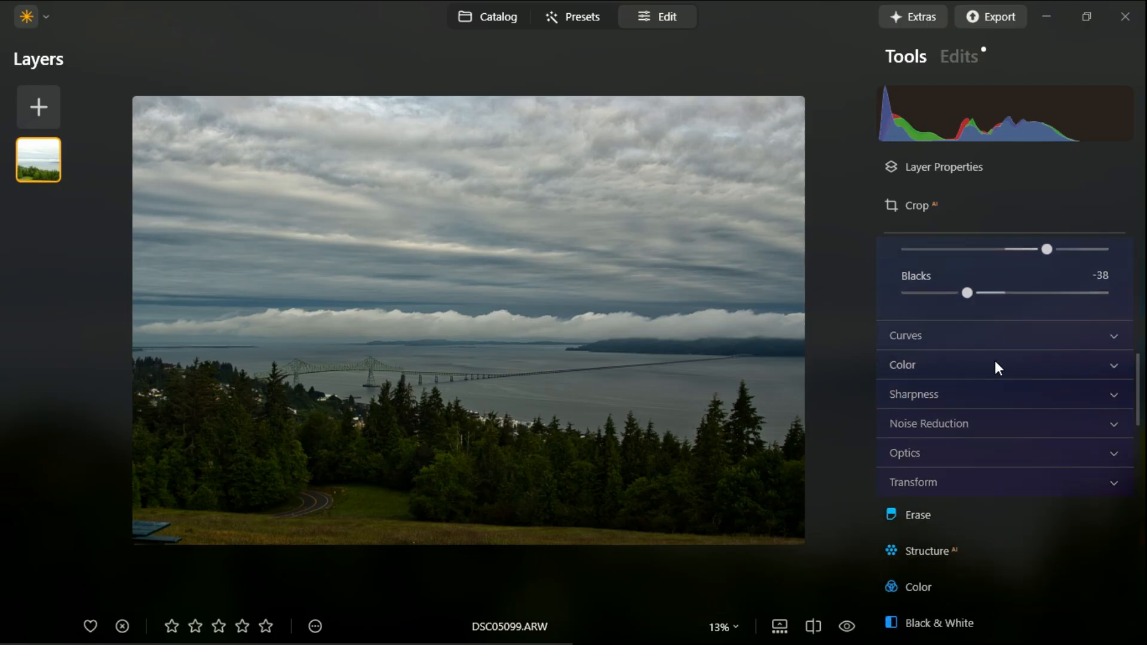
left_click(1112, 366)
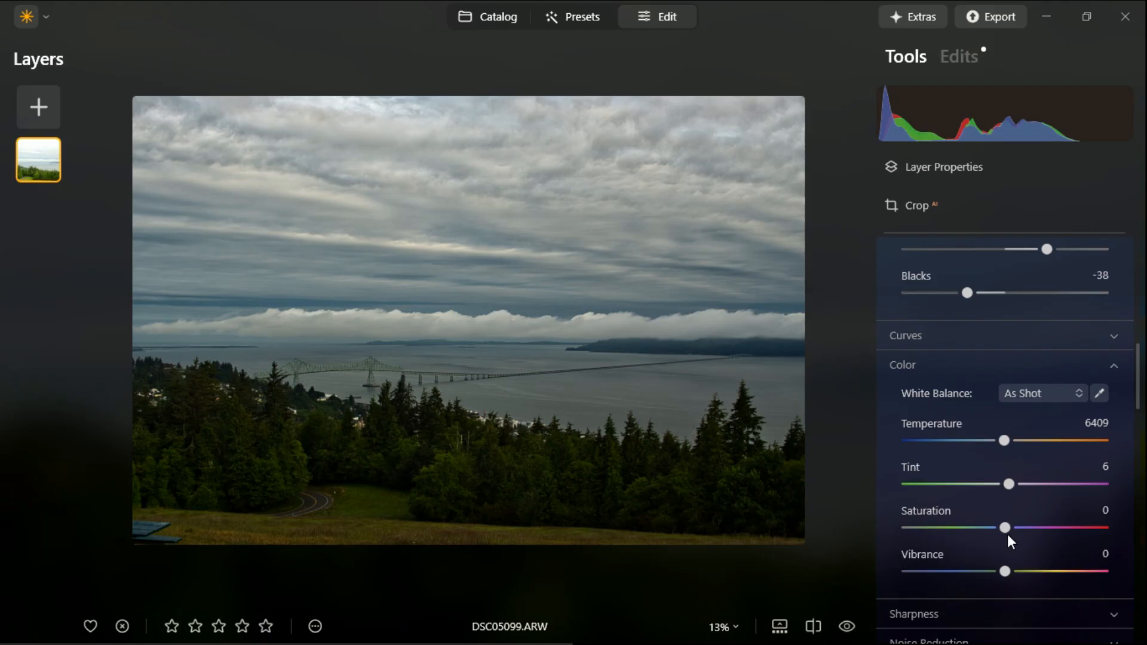
left_click_drag(1005, 529, 1090, 525)
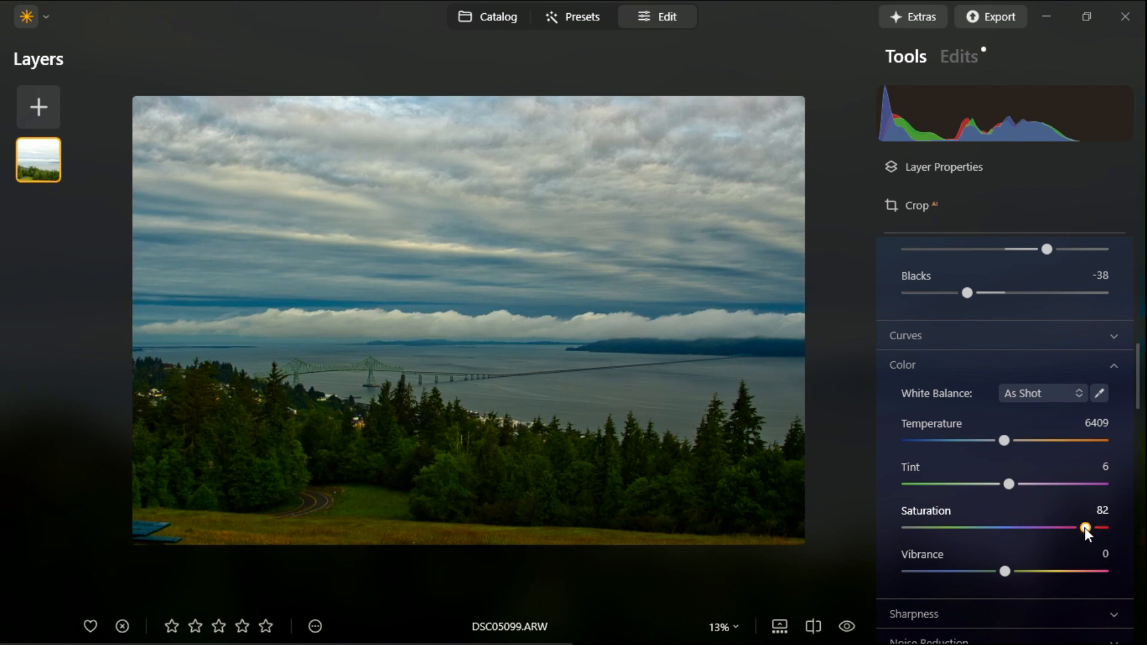
left_click_drag(1084, 528, 1013, 571)
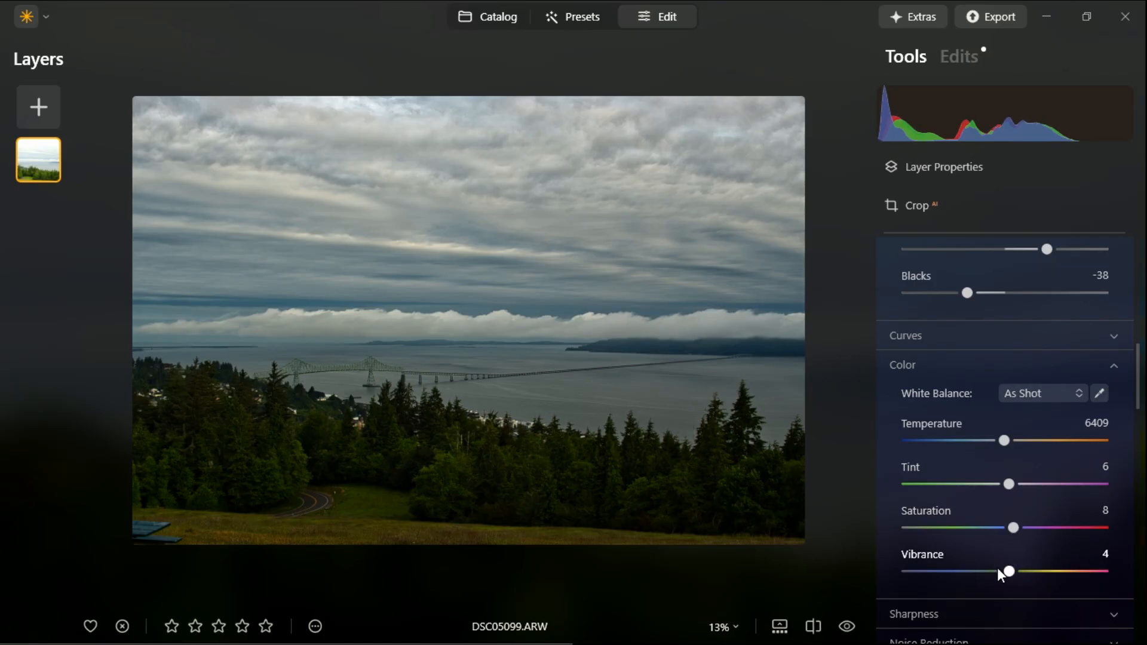
left_click_drag(1010, 526, 1012, 525)
left_click_drag(1010, 572, 1001, 572)
left_click(1112, 366)
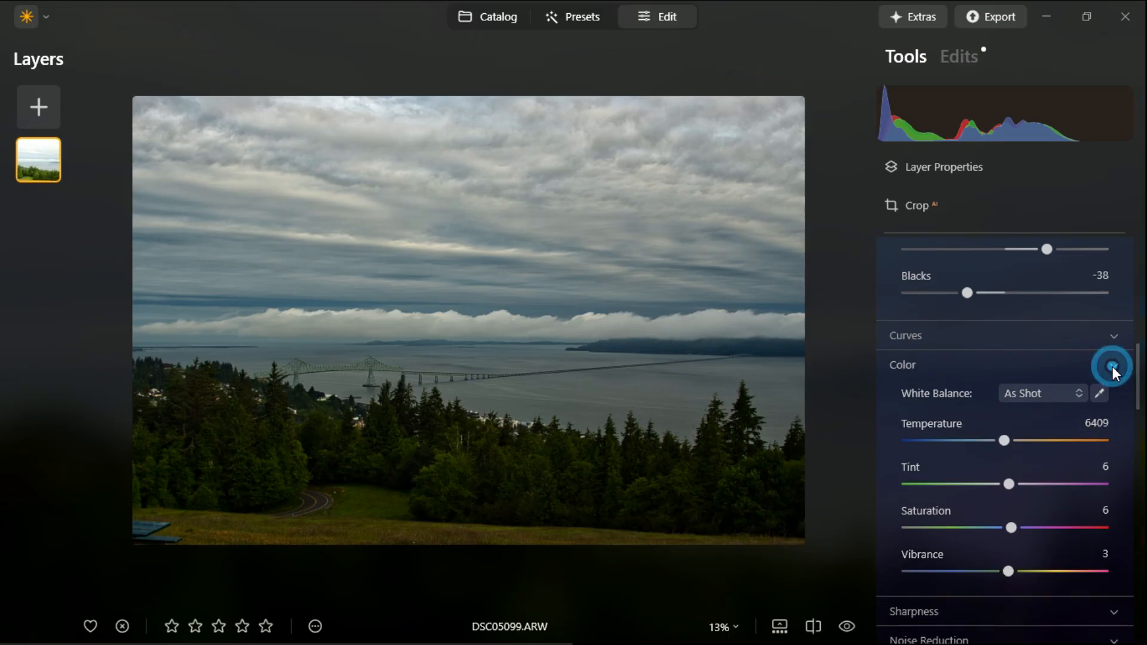
- Set Sharpen to 90 in the Develop RAW sharpness settings
left_click(986, 396)
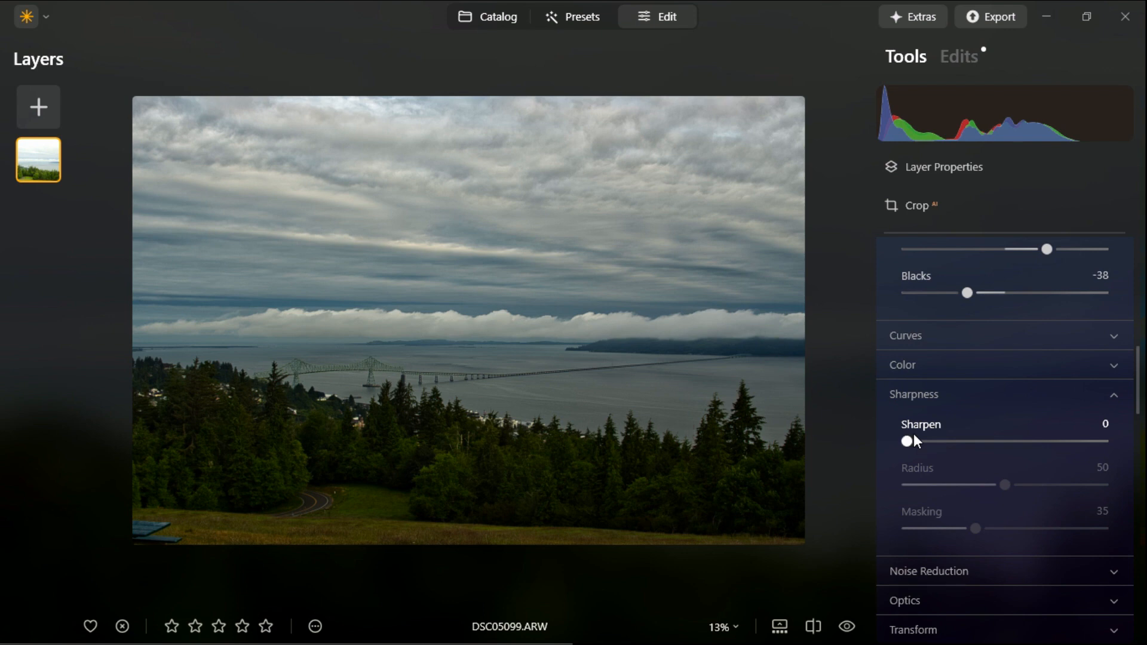
left_click_drag(913, 440, 1078, 441)
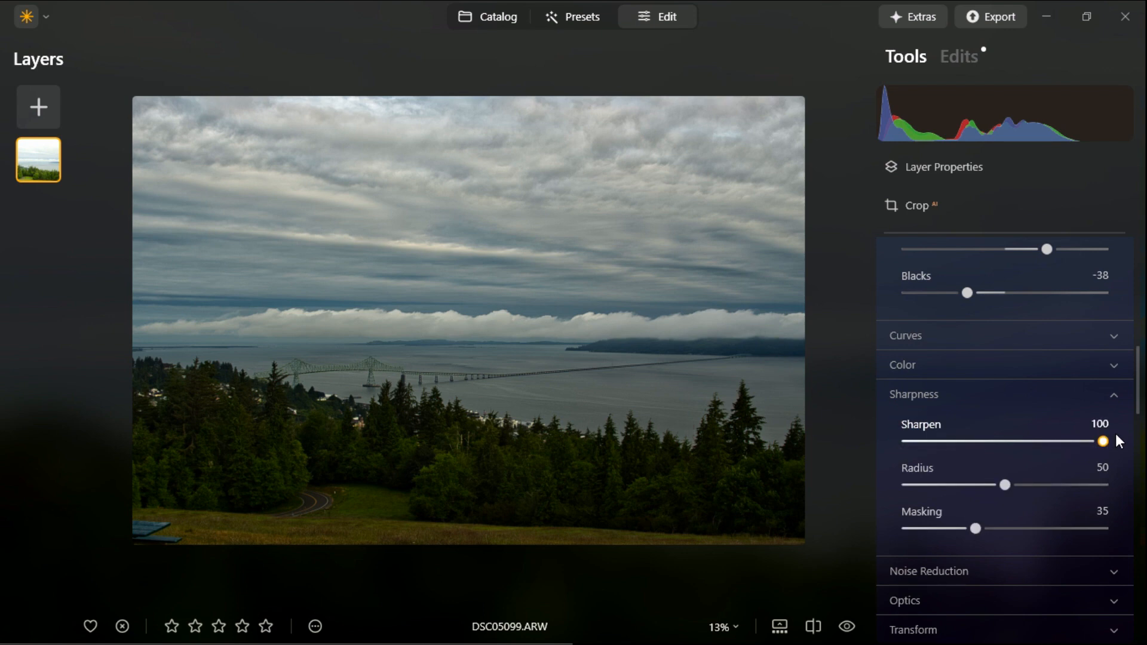
mouse_move(1103, 441)
left_mouse_down()
mouse_move(870, 446)
mouse_move(1120, 446)
left_mouse_up()
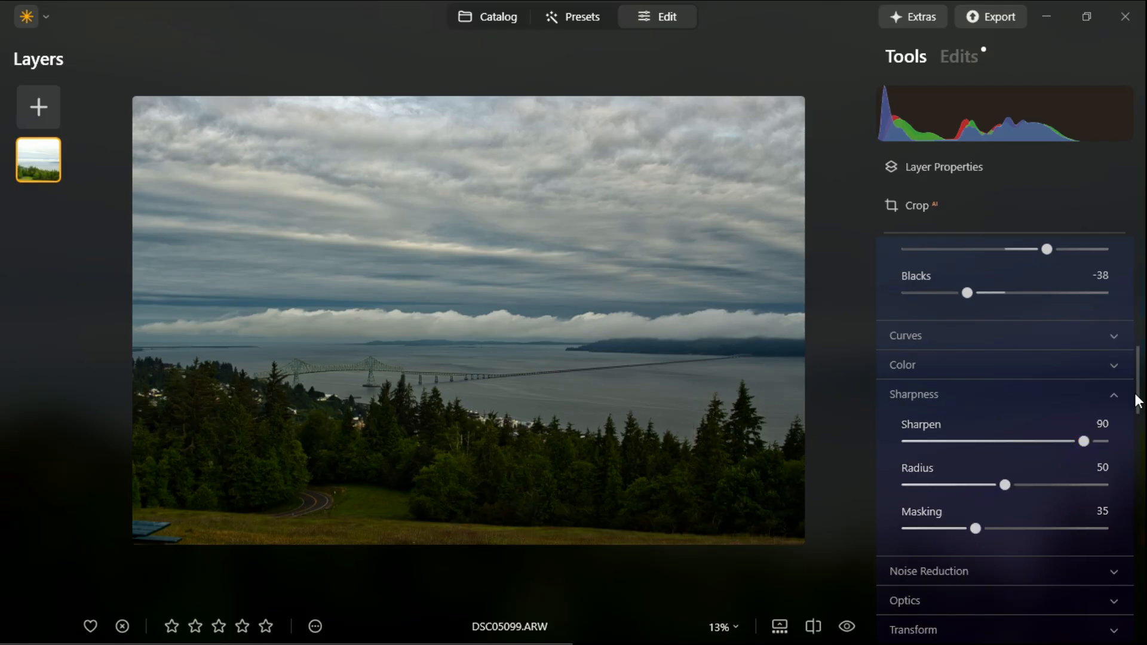
left_click(1115, 395)
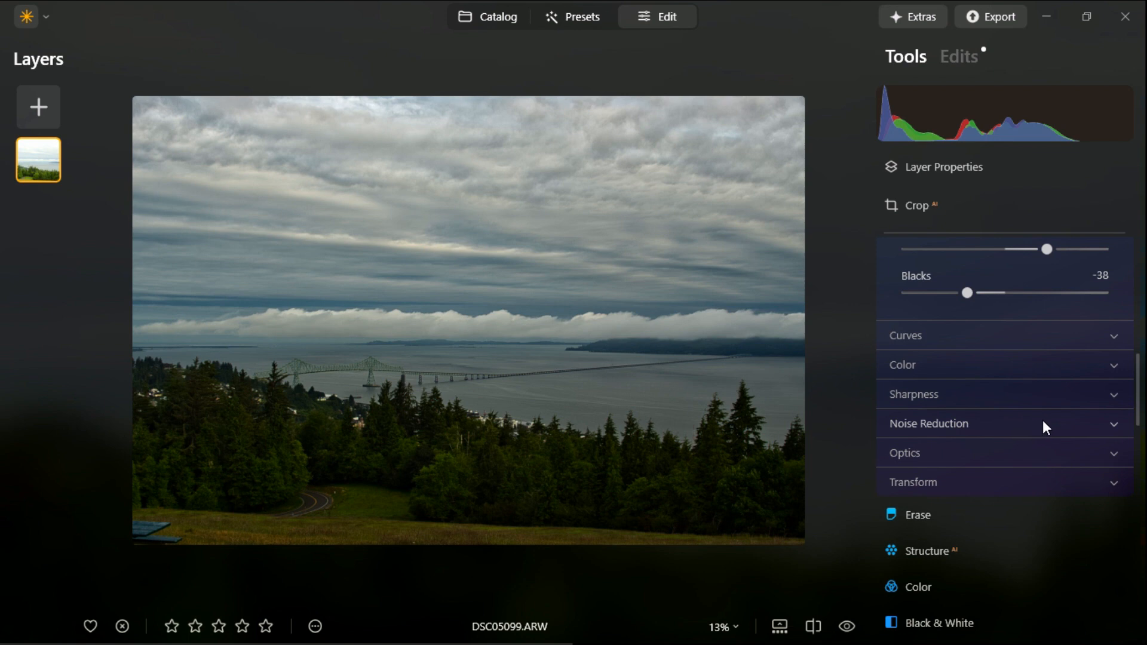
- Look over the Noise Reduction options and enable Auto Distortion Corrections, Auto Fix Chromatic Aberrations and Auto Defringe in the Optics settings
left_click(1055, 423)
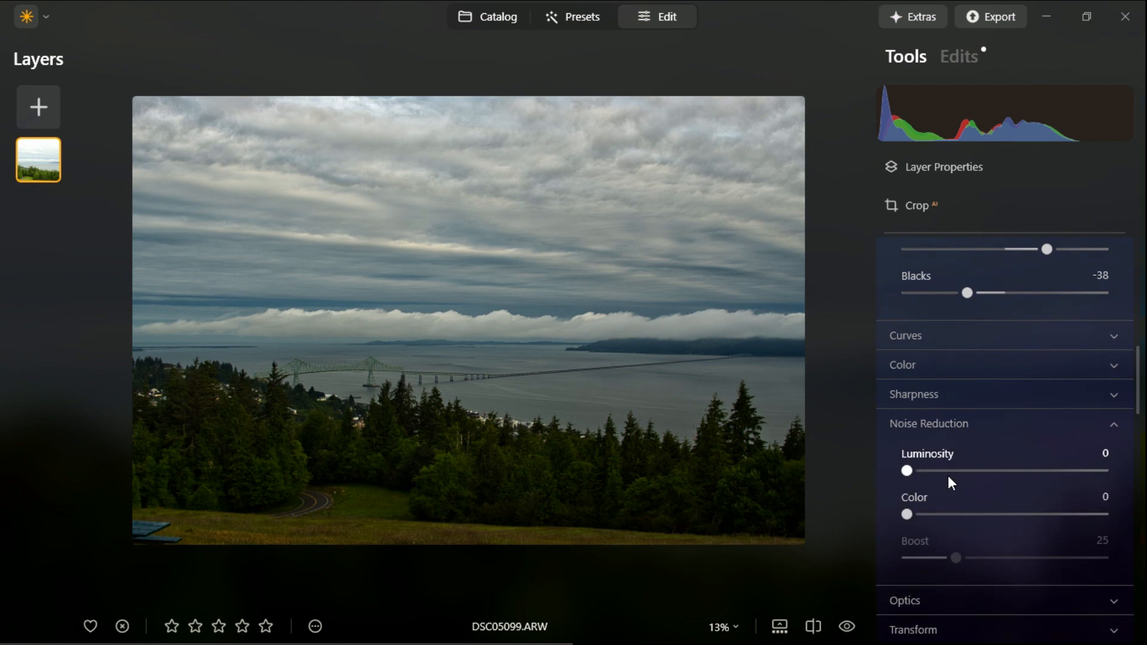
left_click(1113, 421)
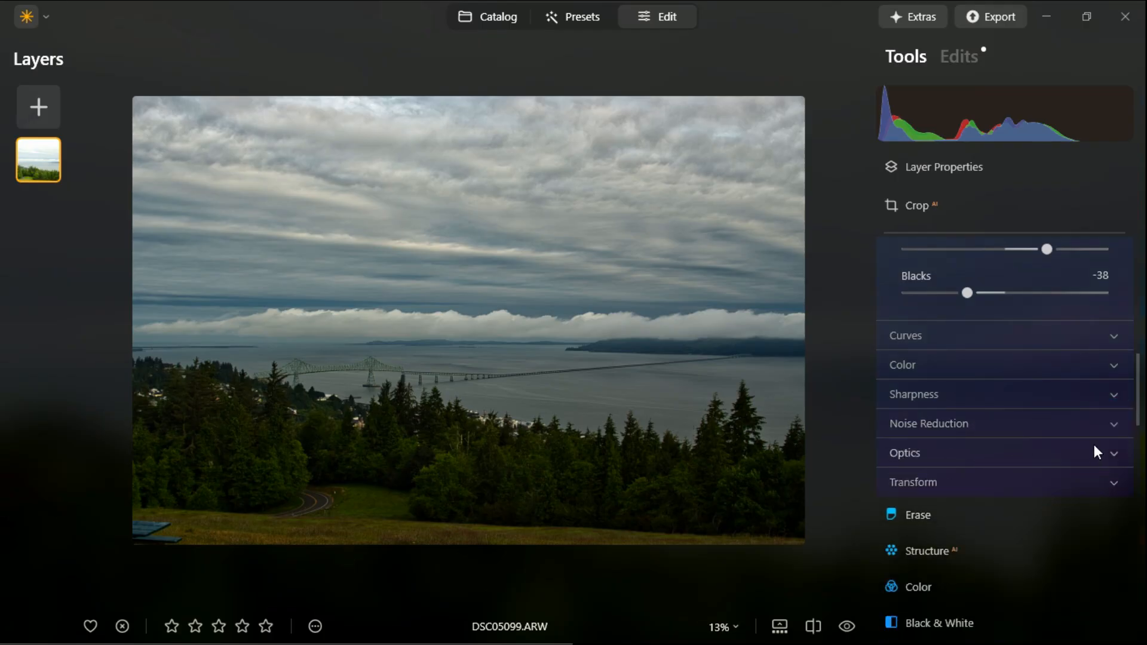
left_click(1114, 453)
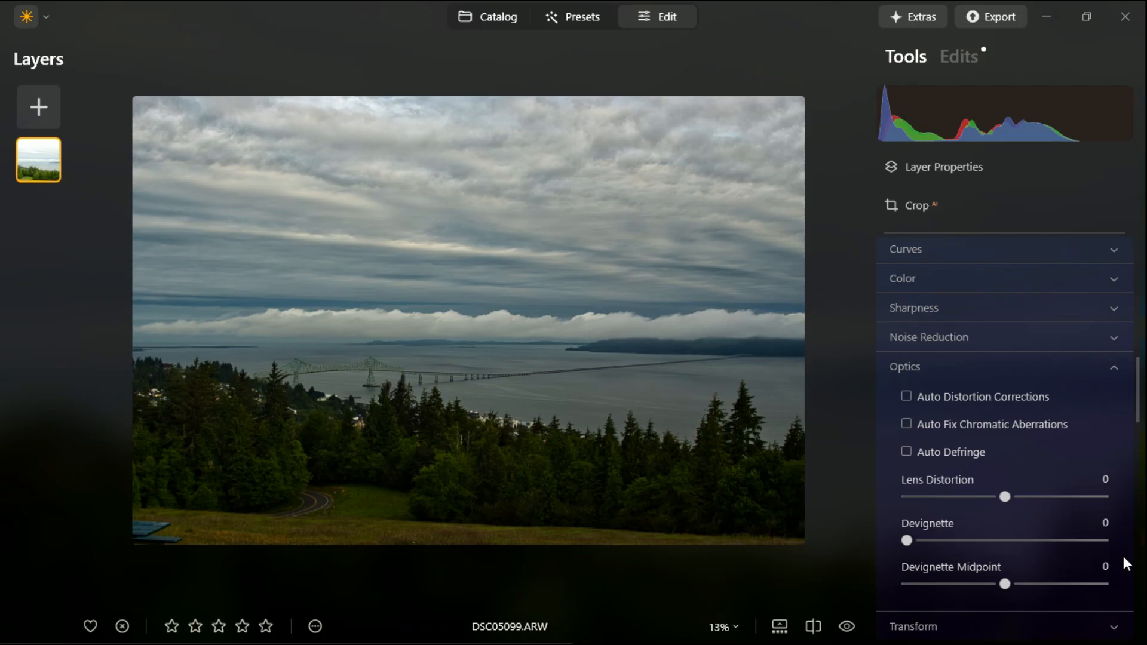
left_click(906, 397)
left_click(906, 424)
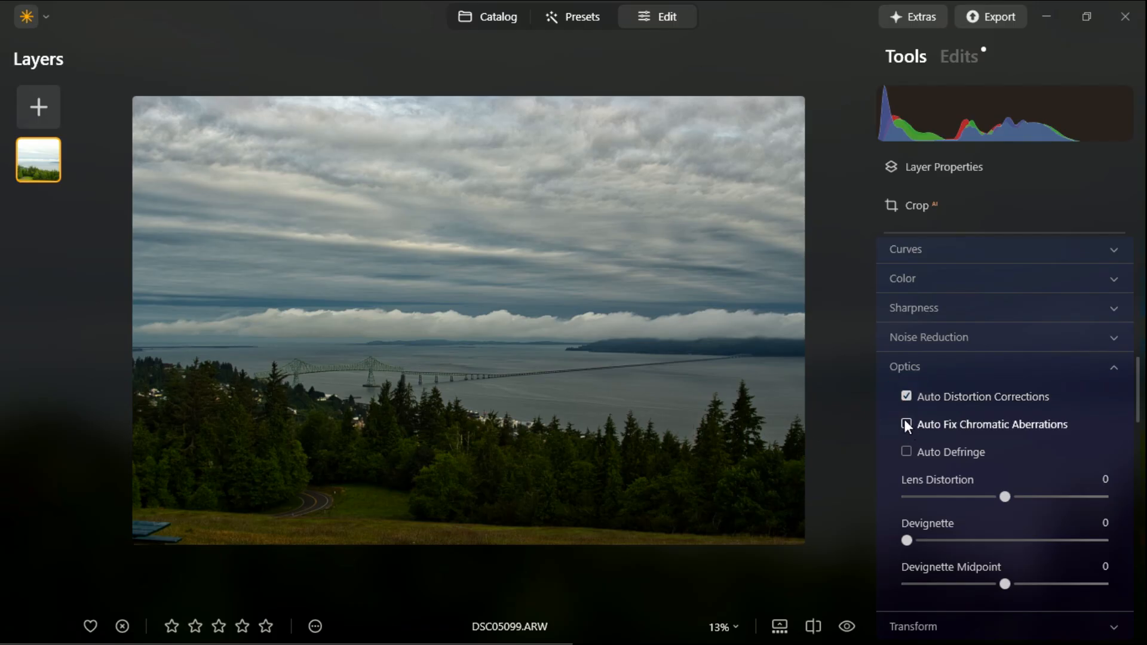
left_click(907, 451)
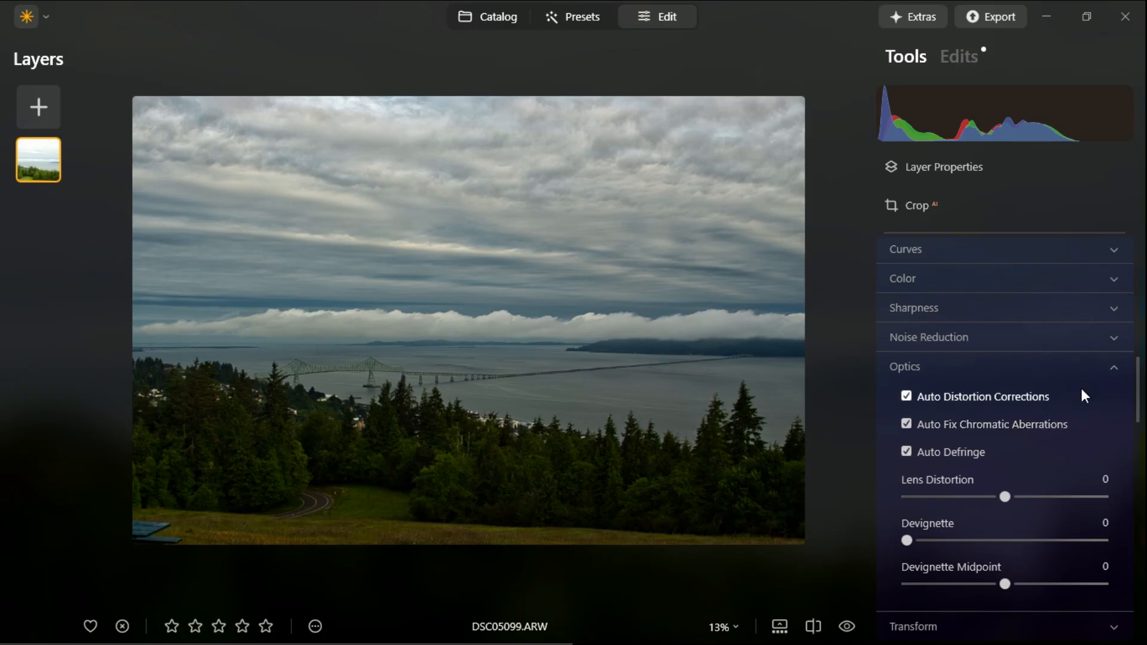
left_click(1112, 366)
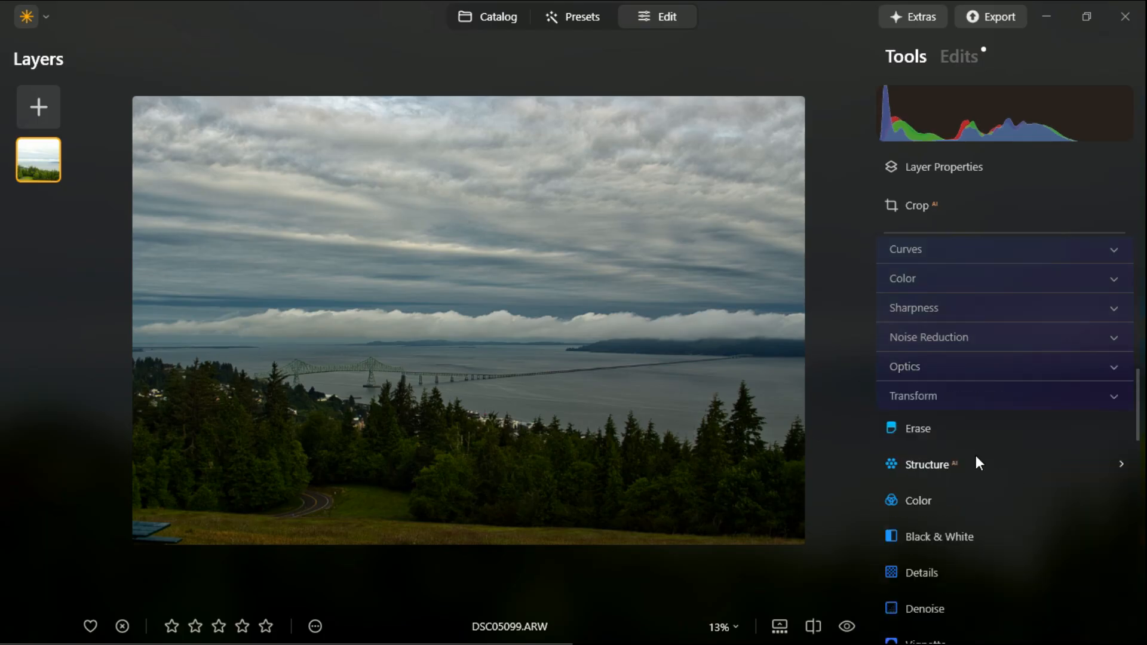
- Look over the Transform options and switch between the before and after views to compare the developed photo with the original
left_click(1111, 396)
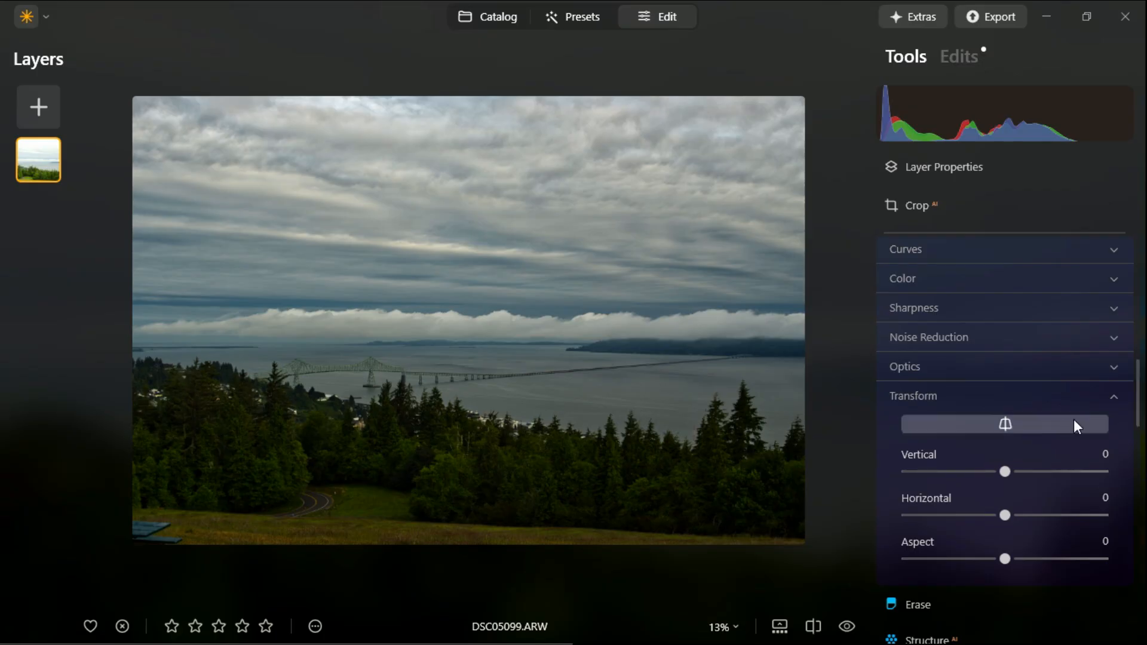
left_click(1112, 397)
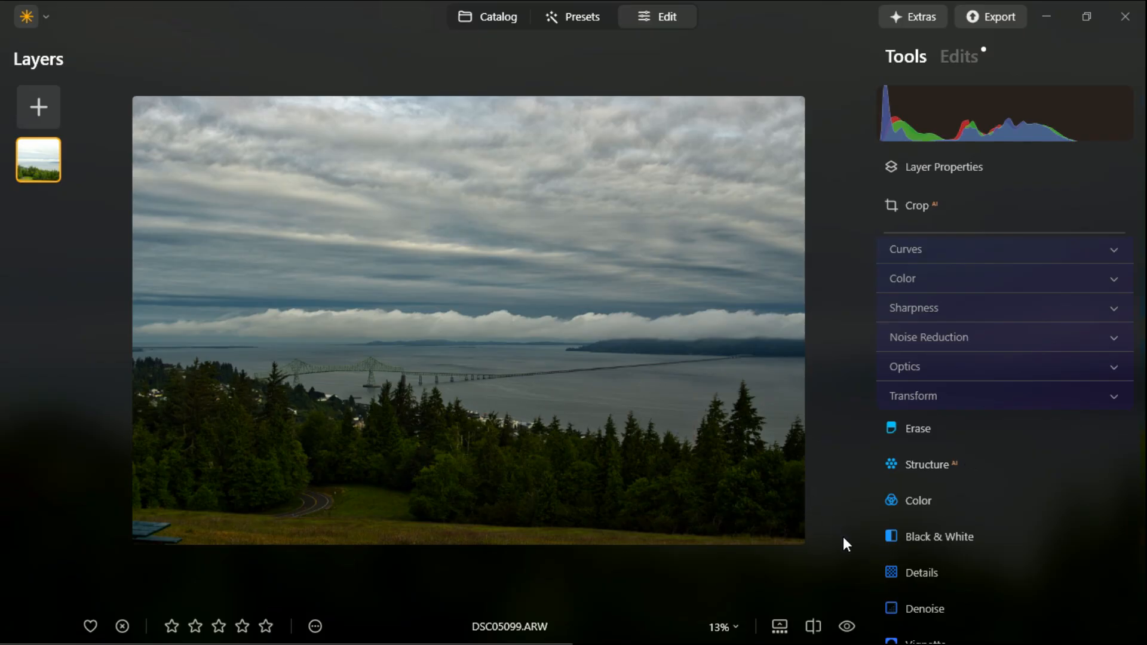
left_click(847, 628)
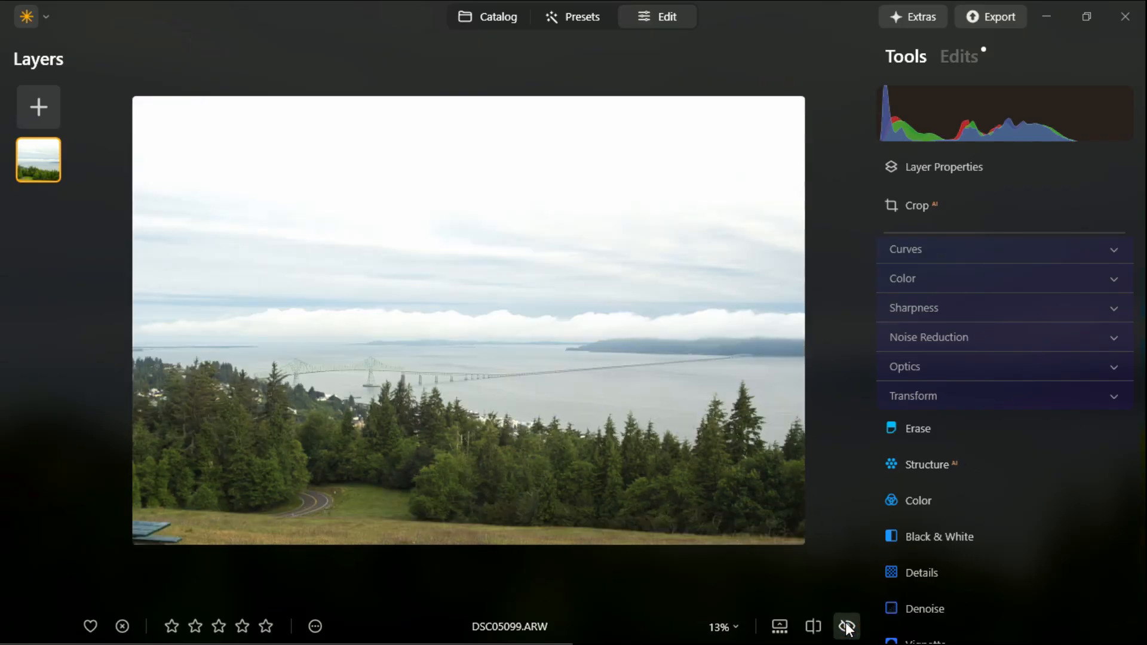
left_click(847, 628)
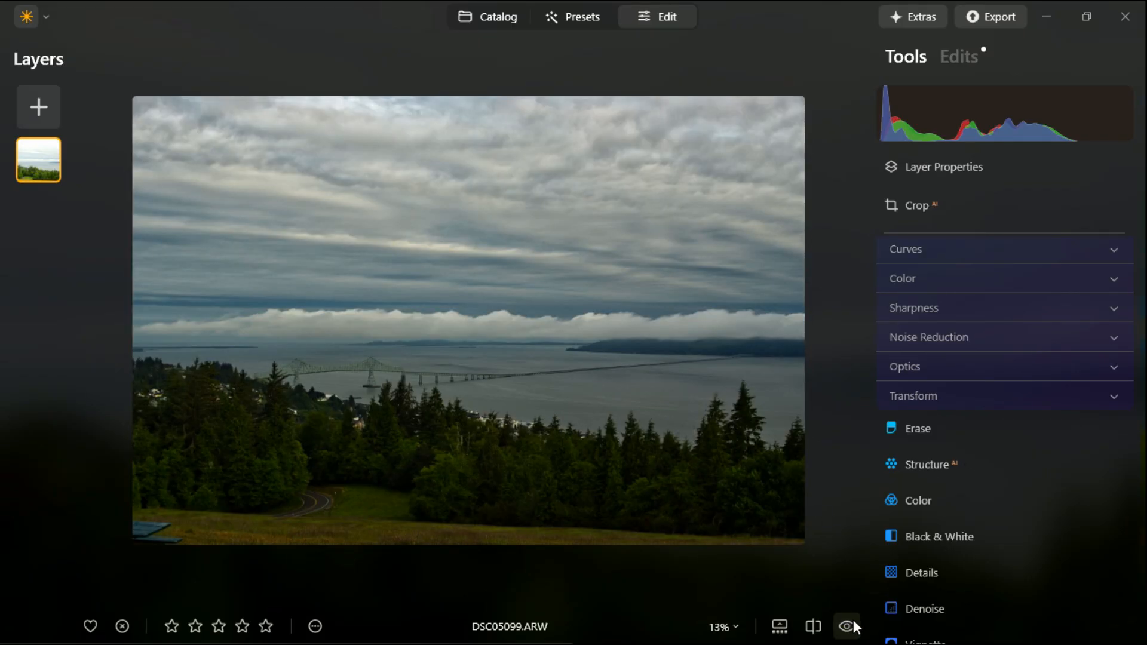
left_click(858, 628)
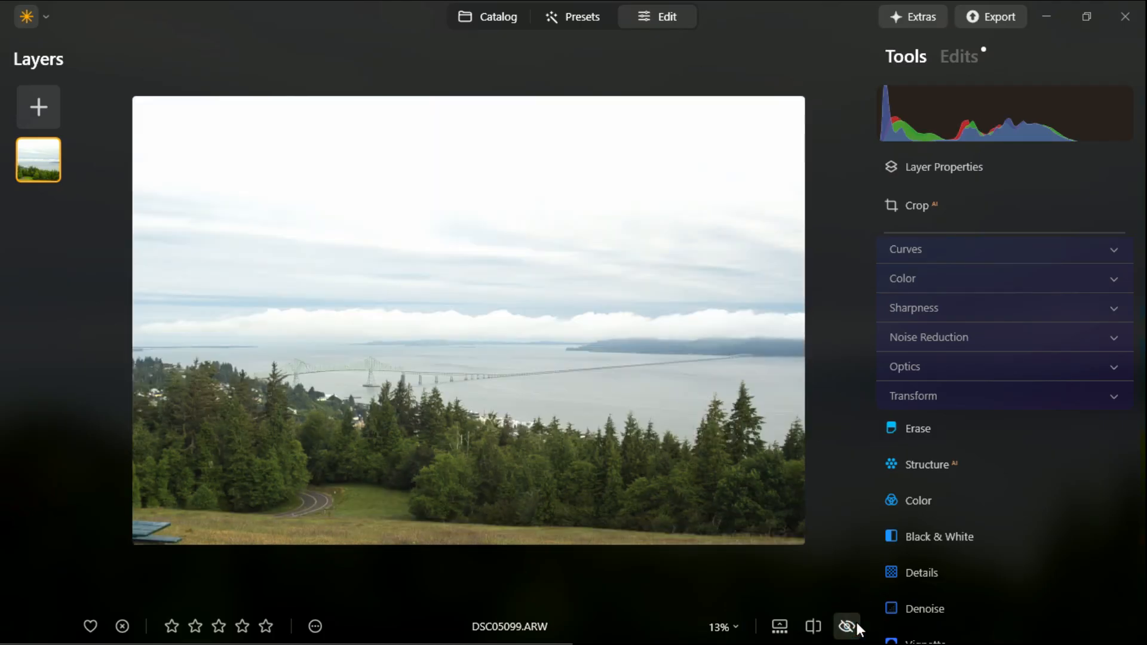
left_click(860, 629)
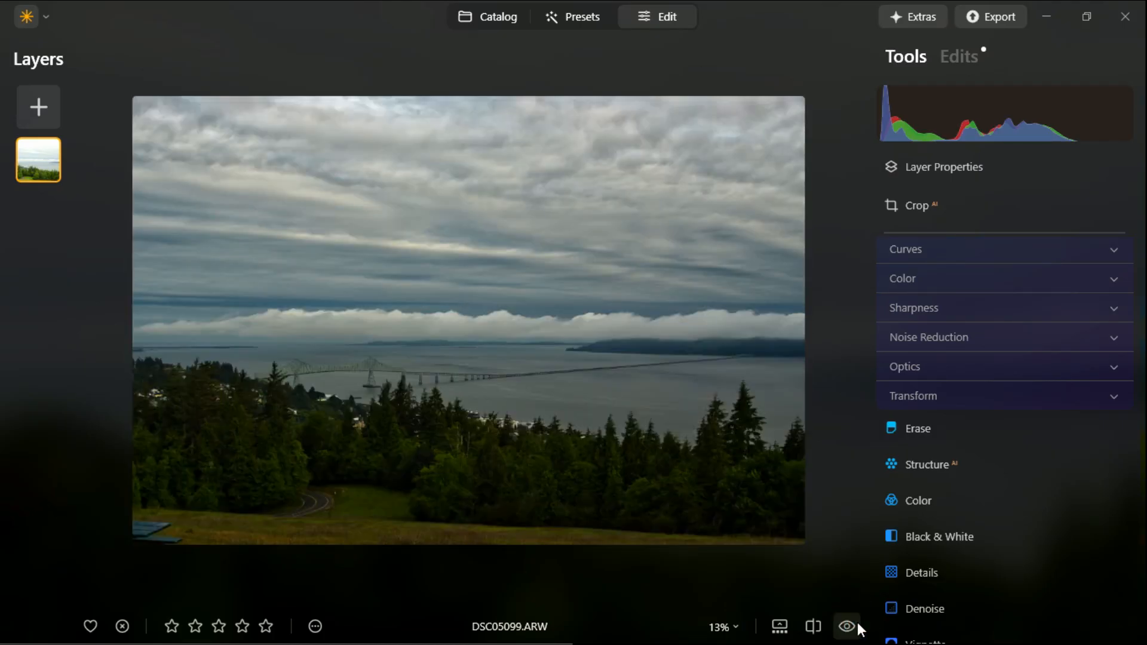